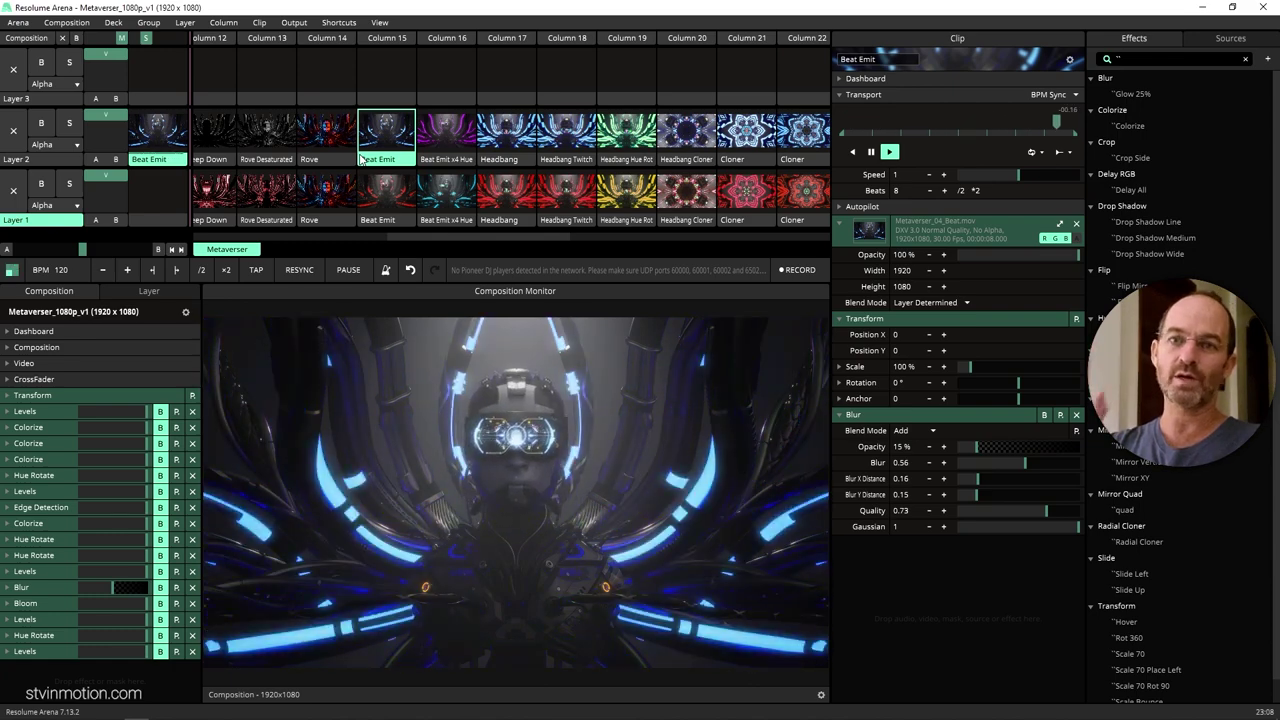
Launch Beat Emit x4 Hue and reveal the first Hue Rotate's Clip Position stepped envelope.
left_click(447, 130)
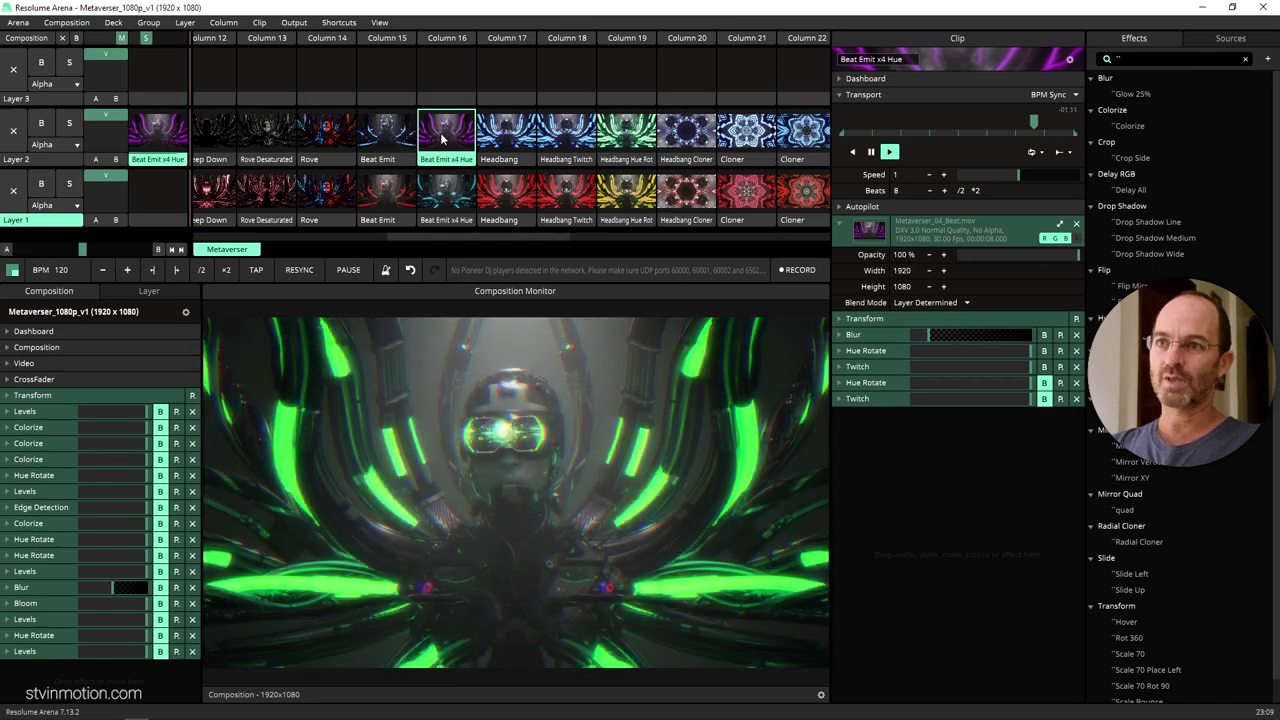
left_click(842, 351)
left_click(840, 416)
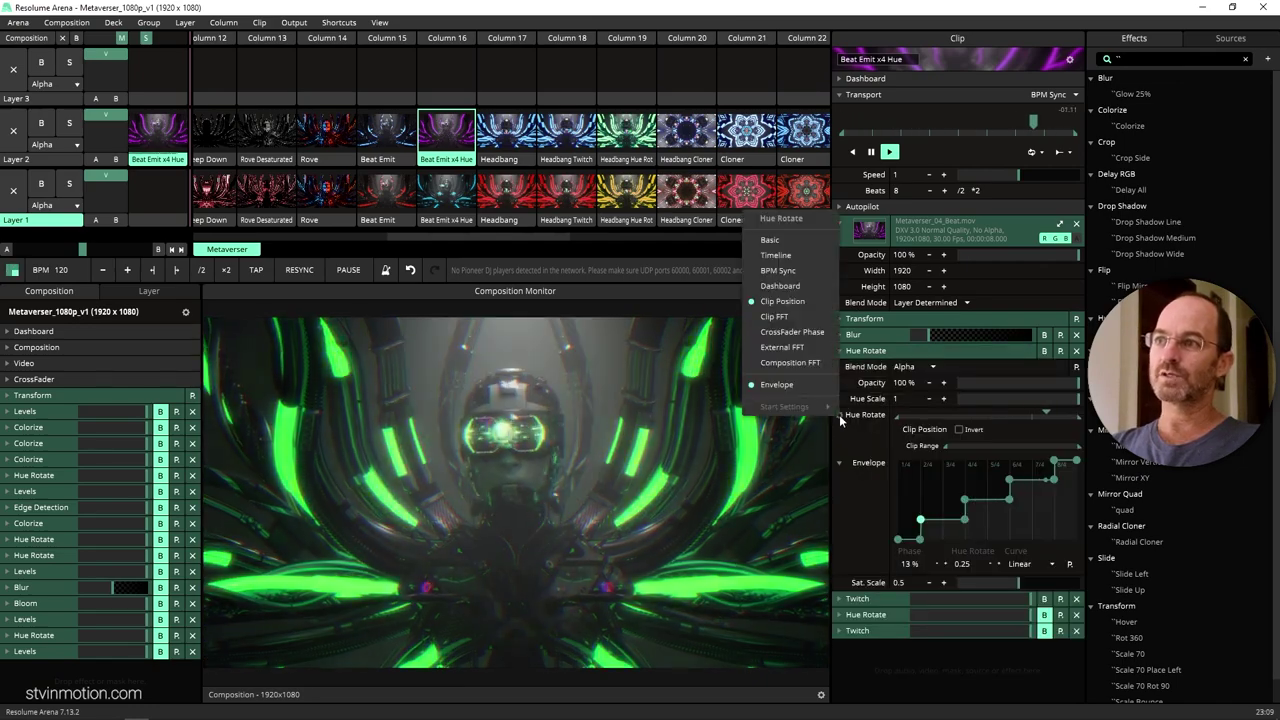
Pause Beat Emit x4 Hue, scrub forward through the hue steps, and inspect the Twitch envelope.
left_click(871, 152)
left_click_drag(918, 121, 932, 122)
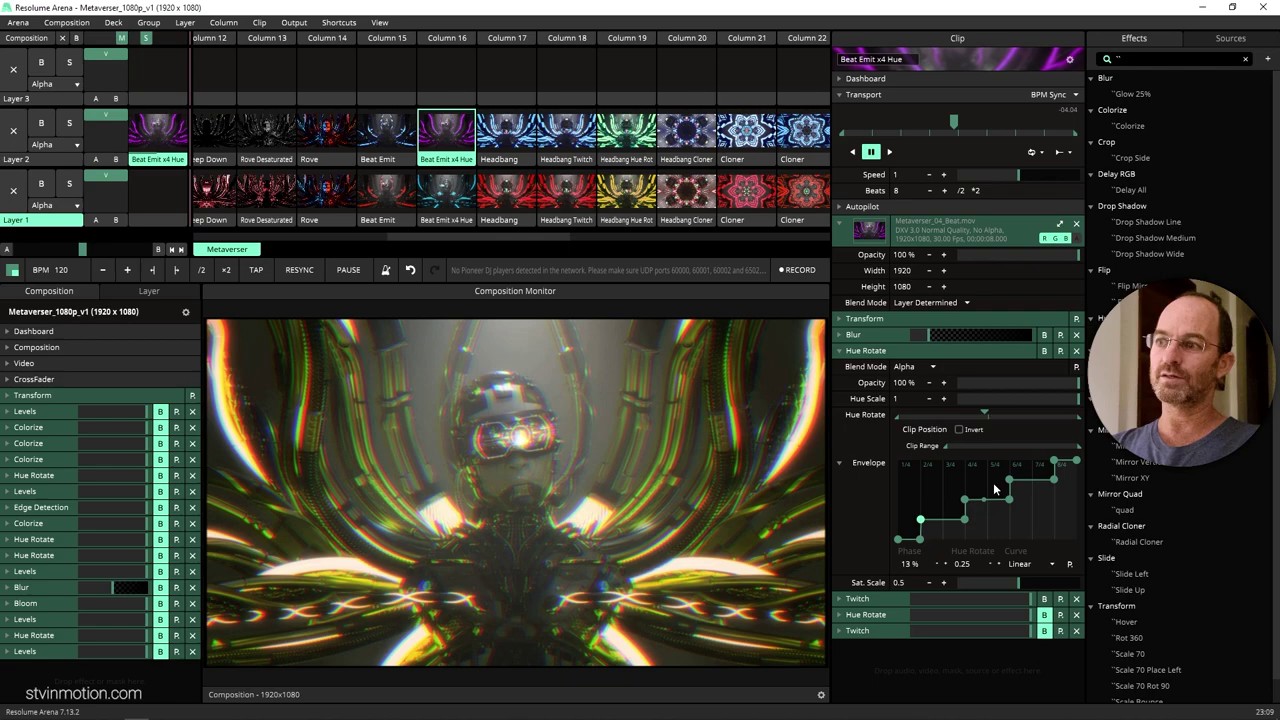
left_click(889, 599)
scroll(897, 600, "down", 3)
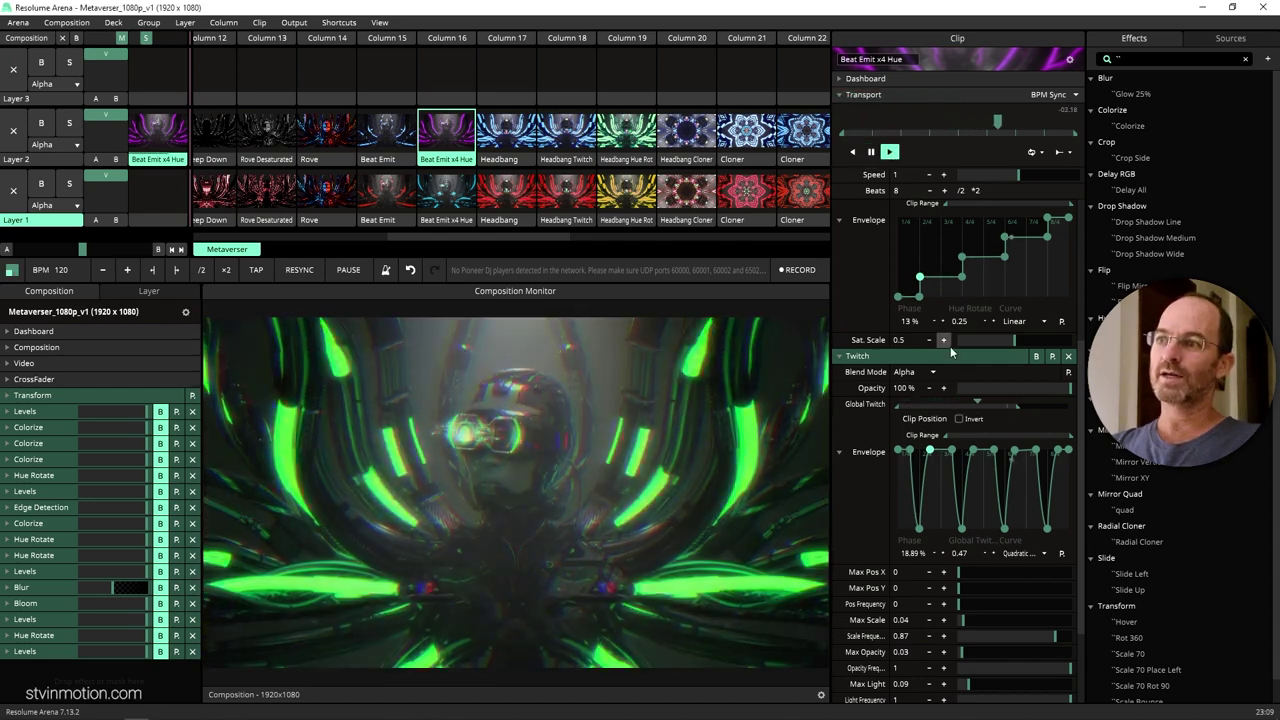
scroll(980, 347, "up", 3)
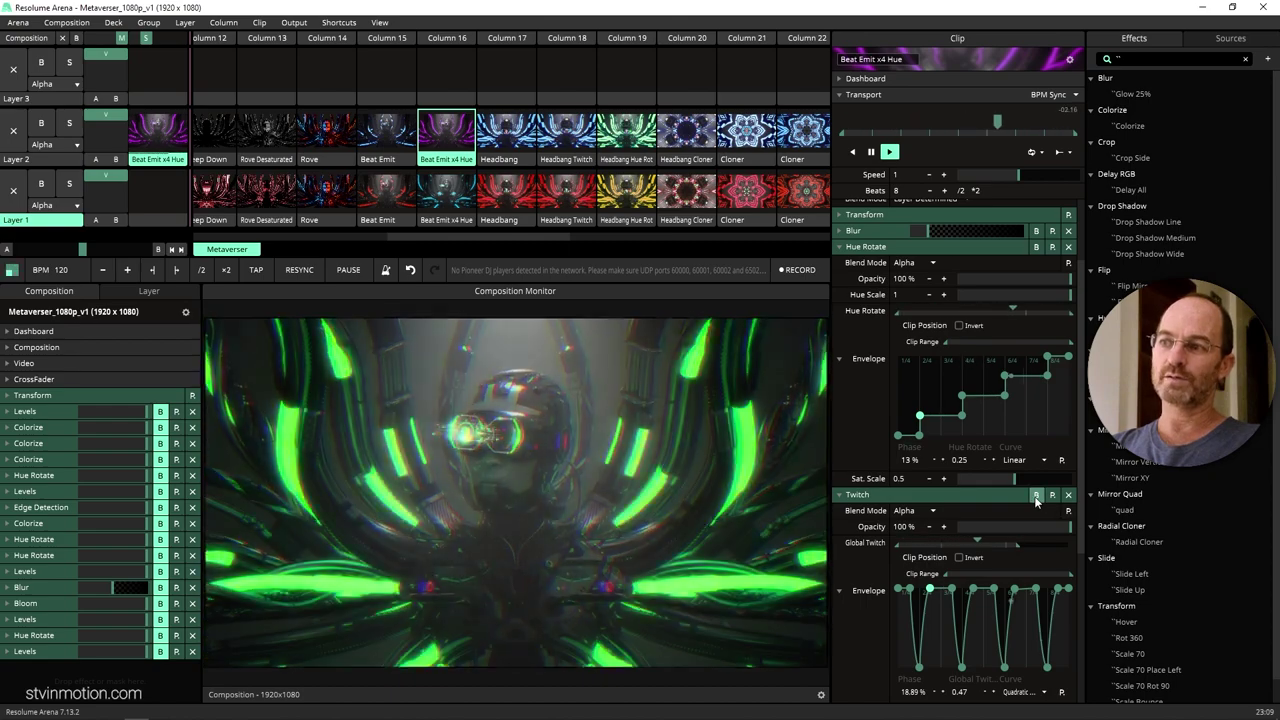
Collapse Twitch, rewind the clip, then halve its length to 2 beats and double back to 8.
left_click(1003, 496)
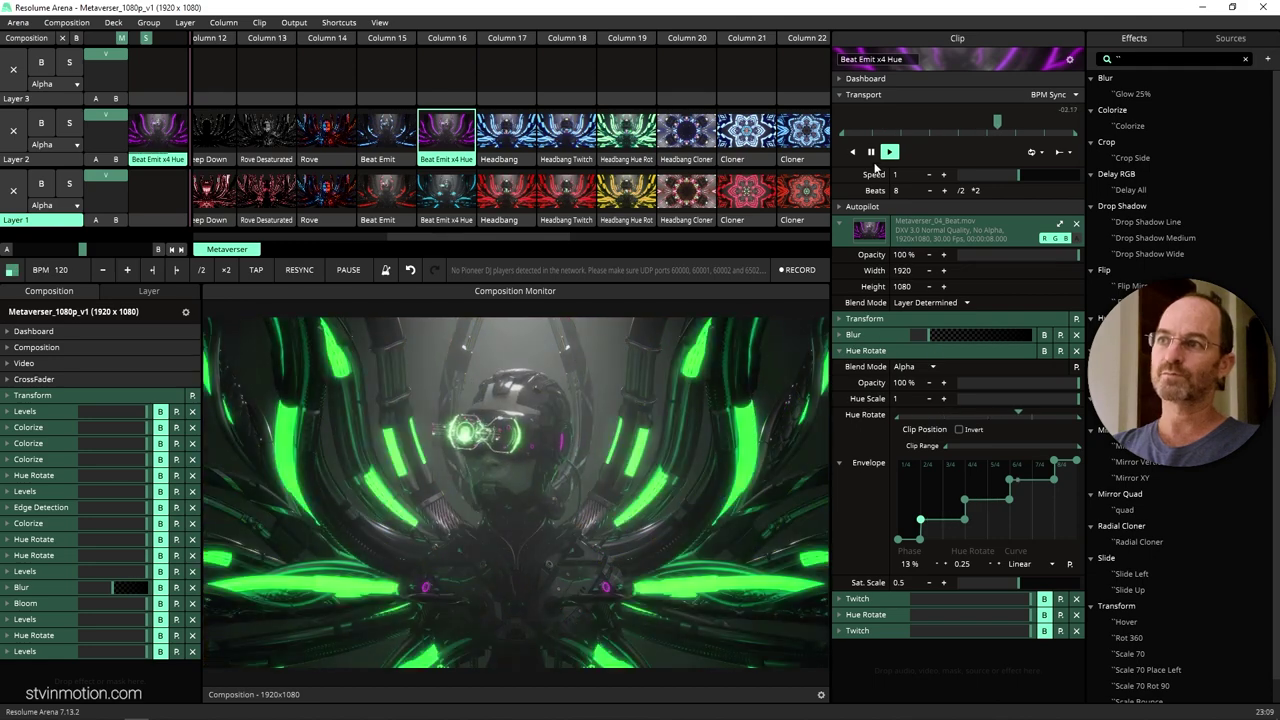
left_click_drag(1019, 121, 871, 121)
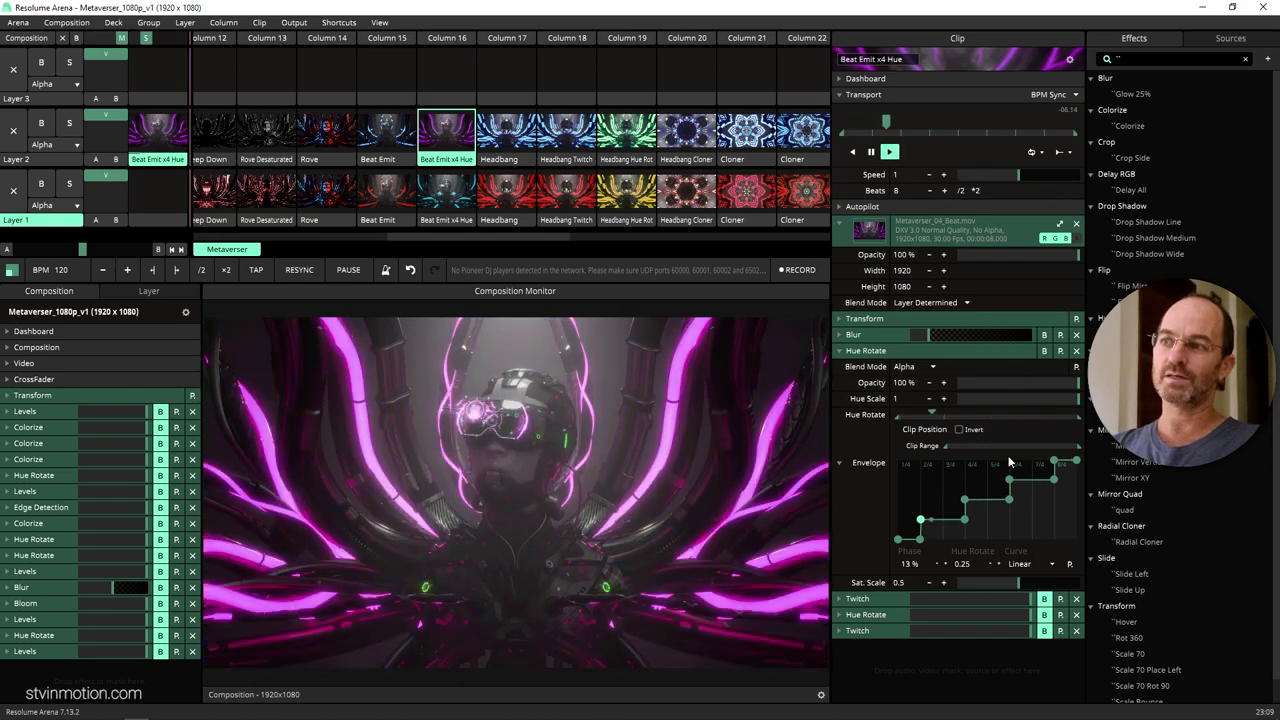
left_click(961, 190)
left_click(961, 190)
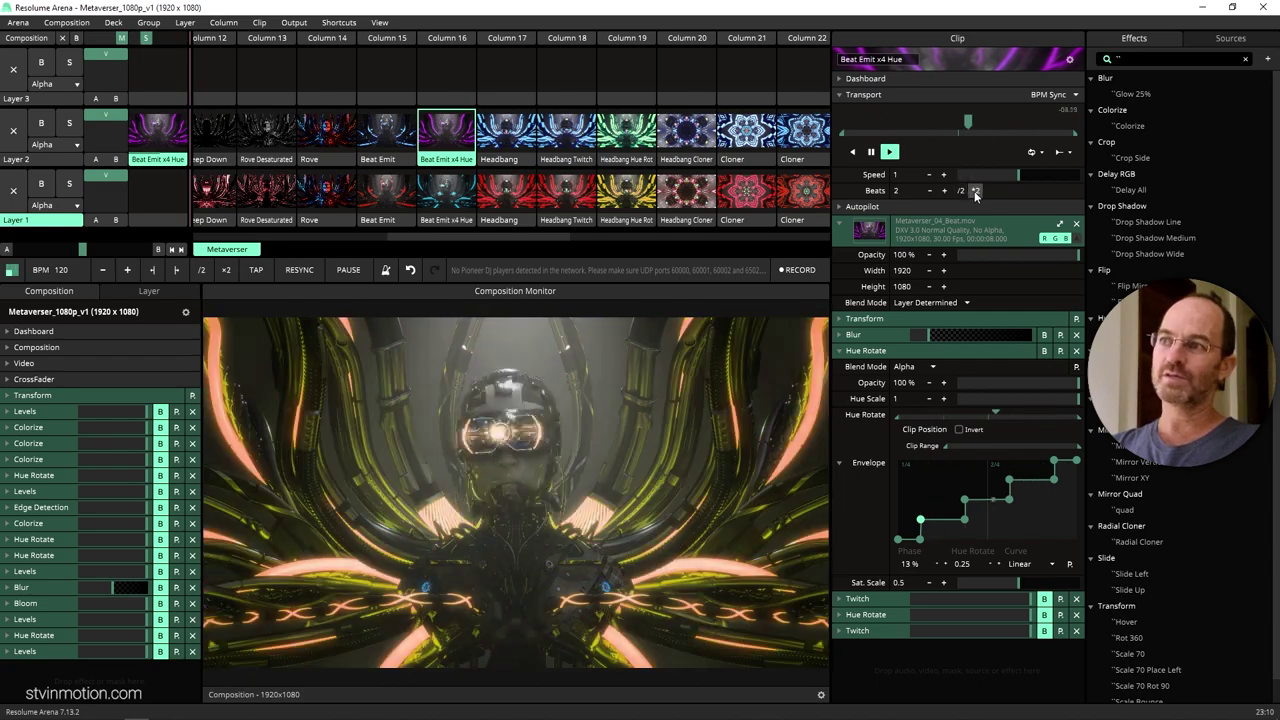
left_click(976, 190)
left_click(976, 190)
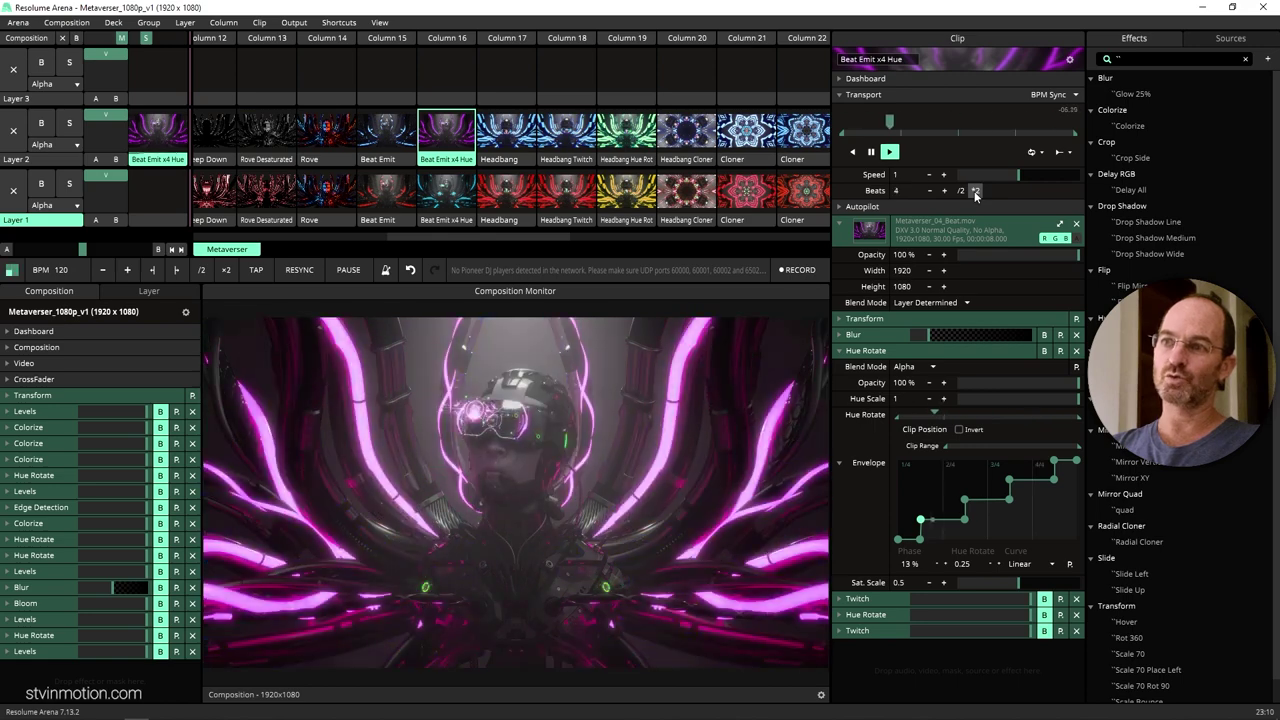
Bypass the first Hue Rotate effect and review then collapse the first Twitch effect's settings.
left_click(982, 348)
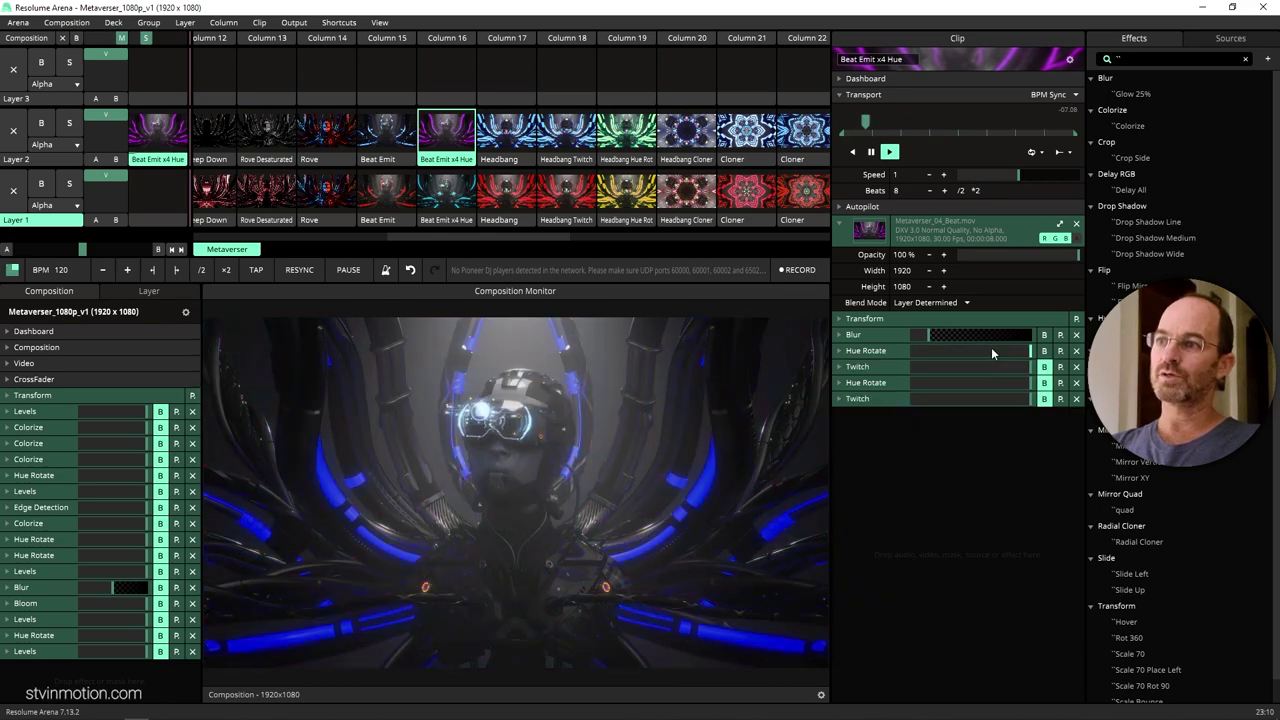
left_click(1043, 351)
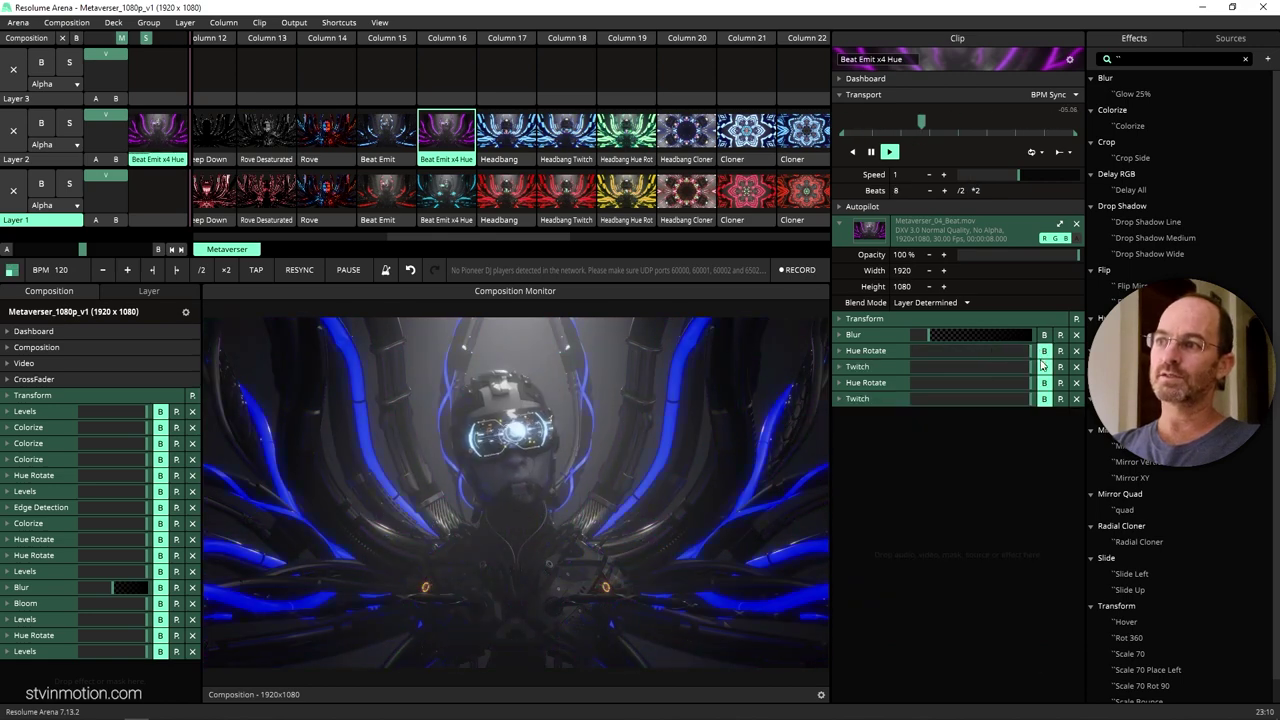
left_click(897, 369)
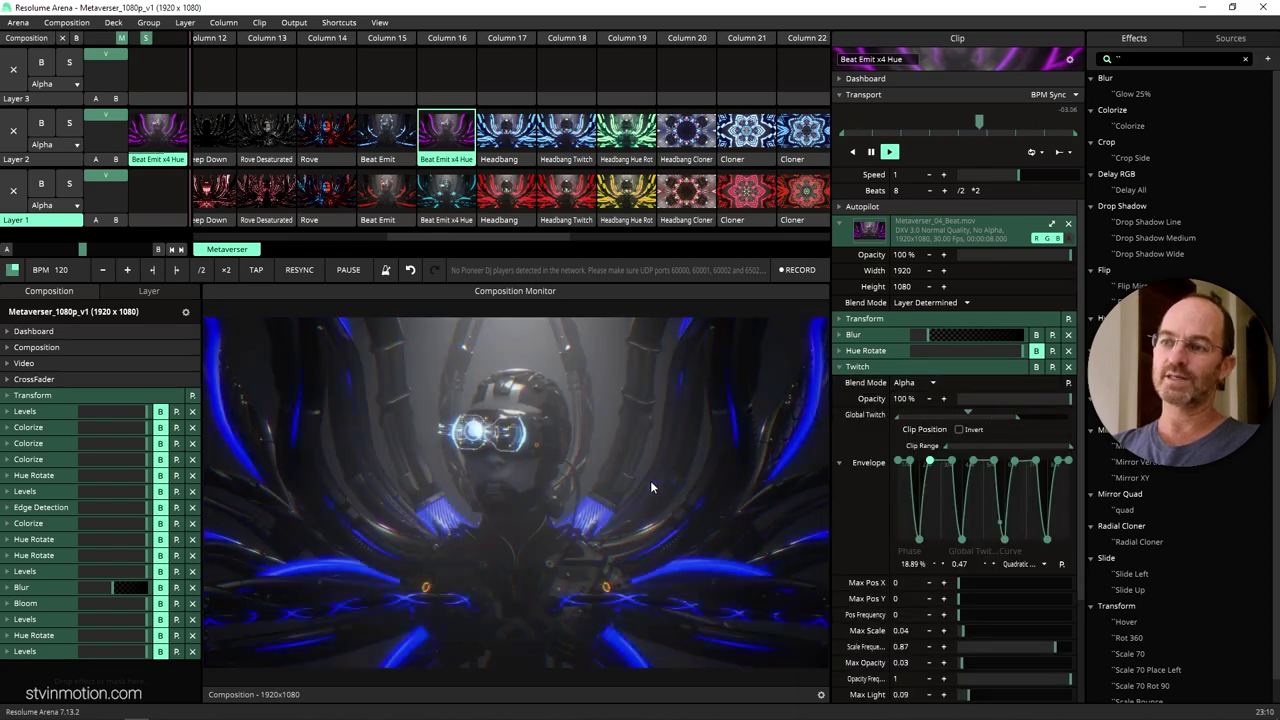
scroll(939, 500, "down", 3)
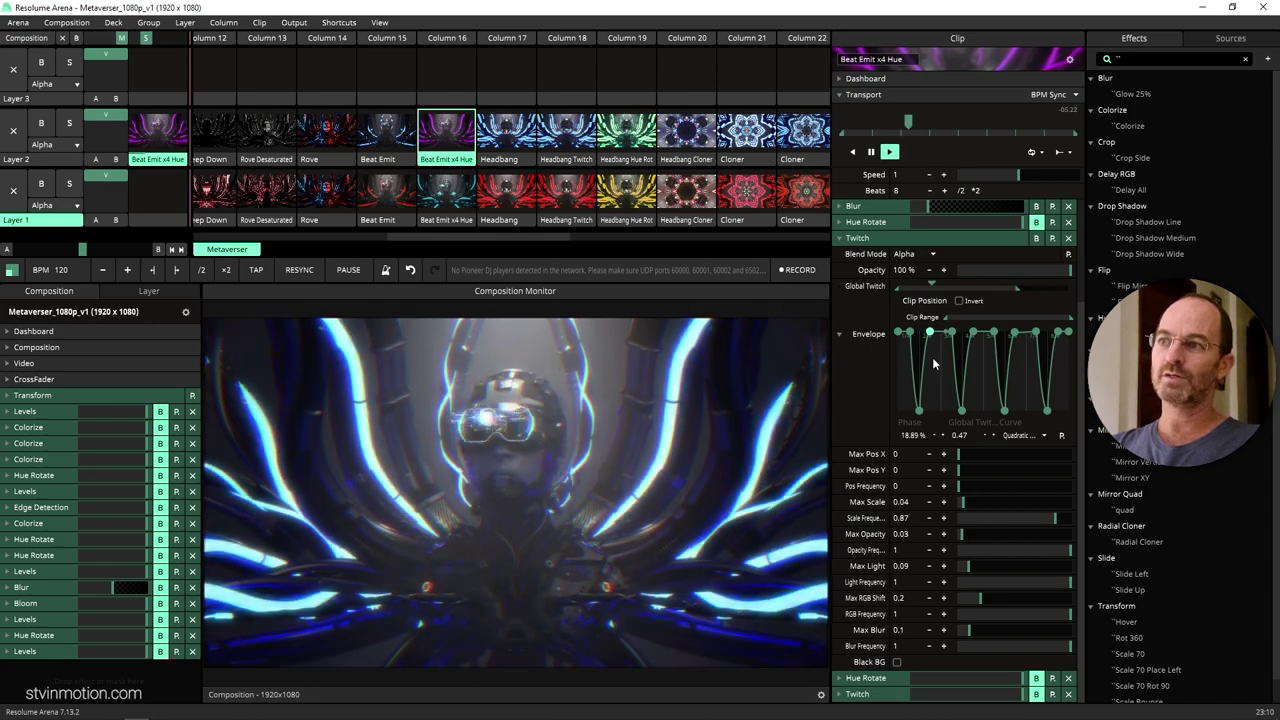
scroll(1016, 406, "up", 3)
mouse_move(1018, 400)
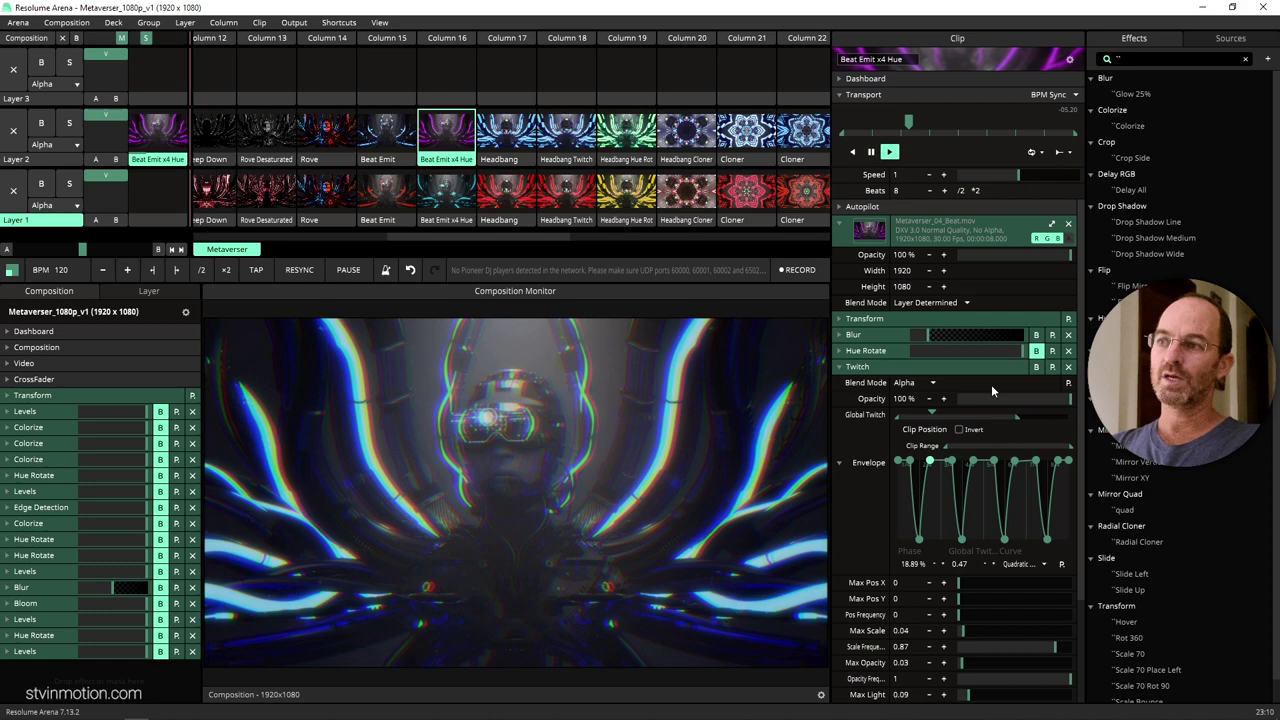
left_click(1005, 365)
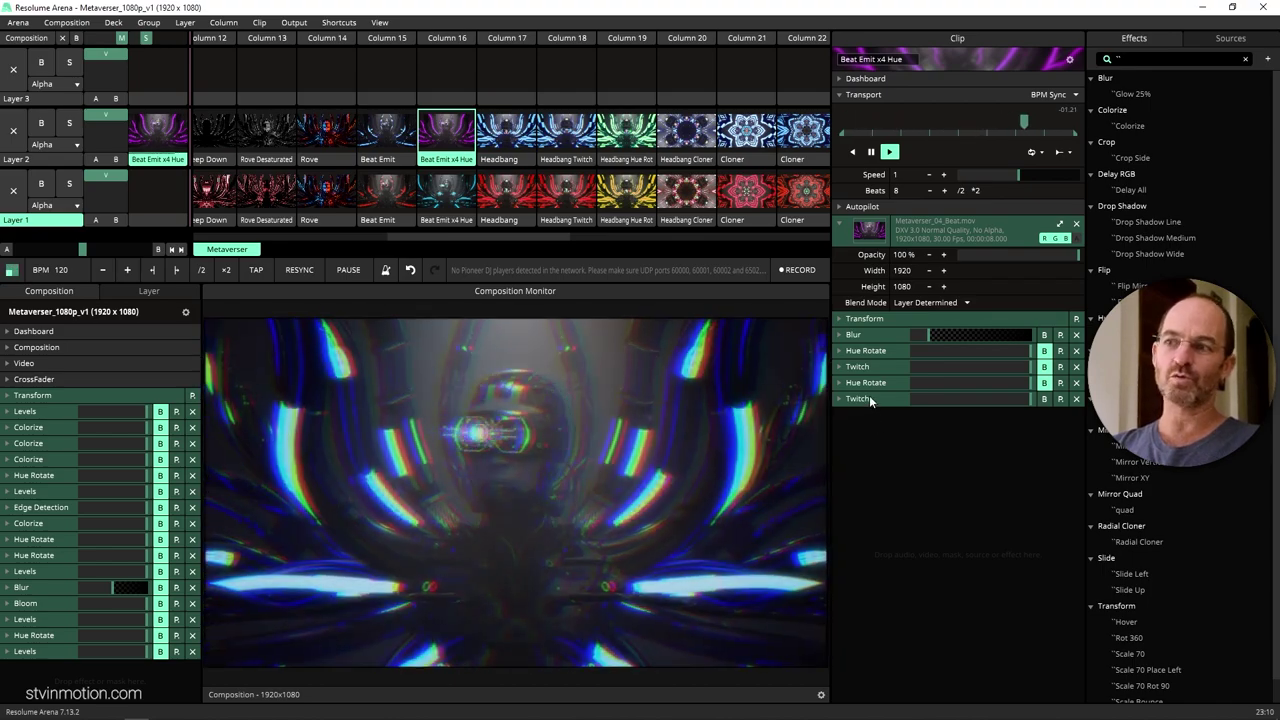
Toggle the Twitch bypasses and re-enable the first Hue Rotate so the green-magenta hues return.
left_click(1045, 398)
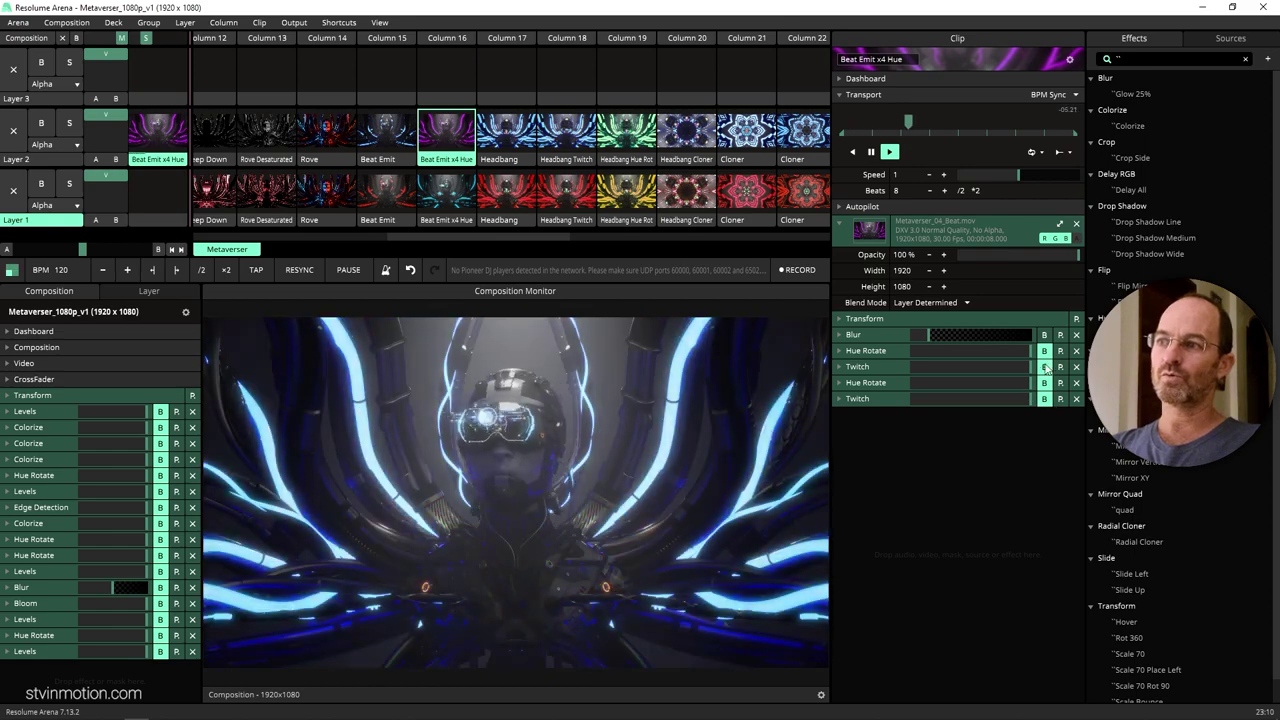
left_click(1045, 366)
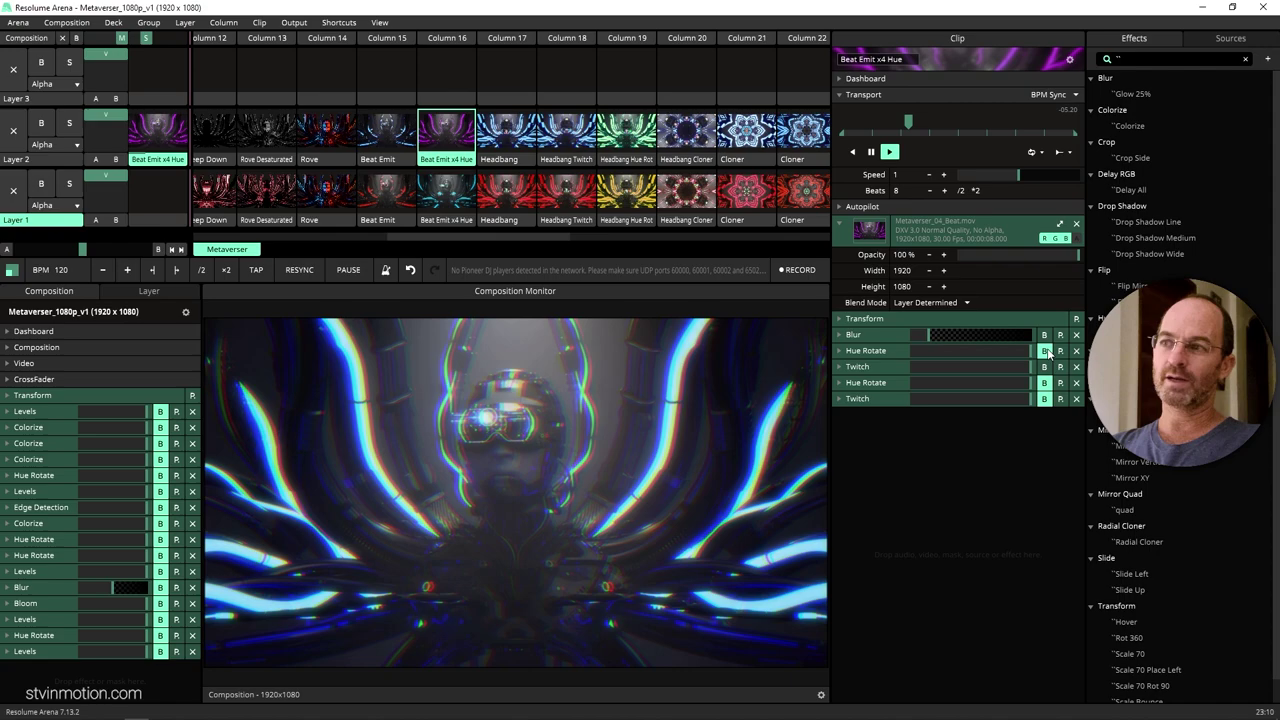
left_click(1045, 351)
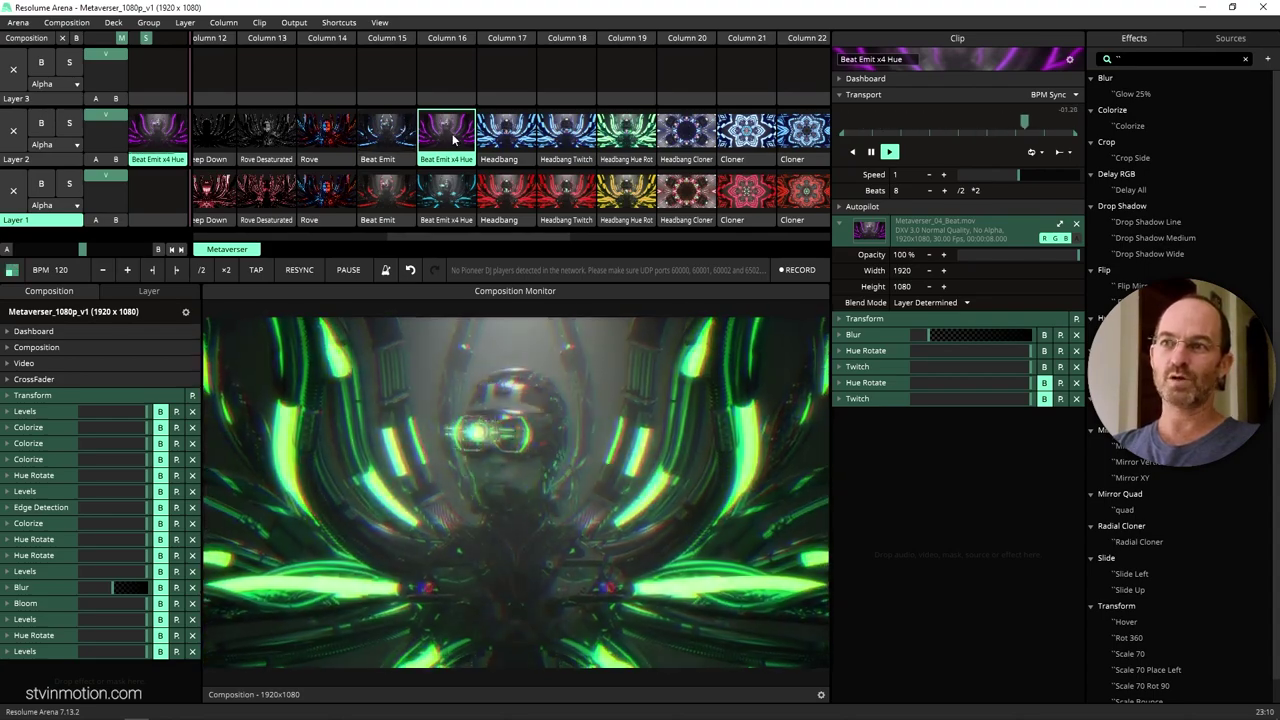
left_click(508, 137)
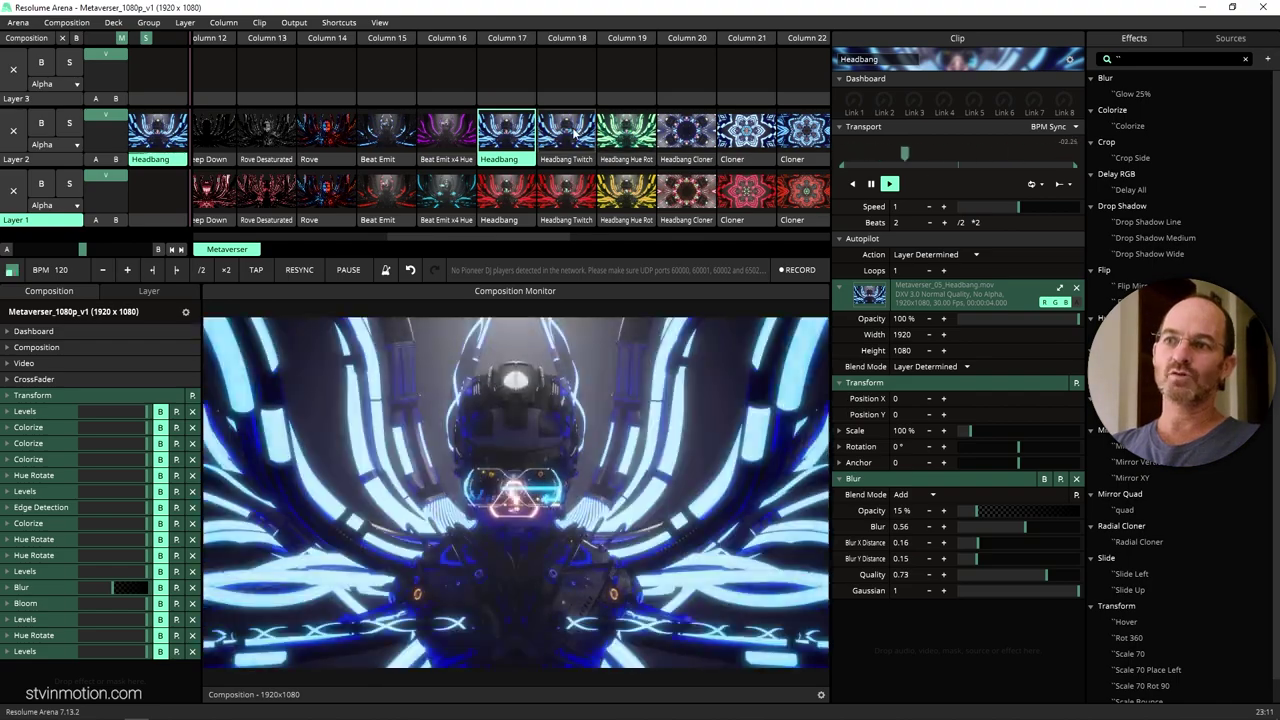
Launch Headbang Twitch in Layer 2, widen the Clip panel, and review its Transform and Twitch envelopes.
left_click(574, 137)
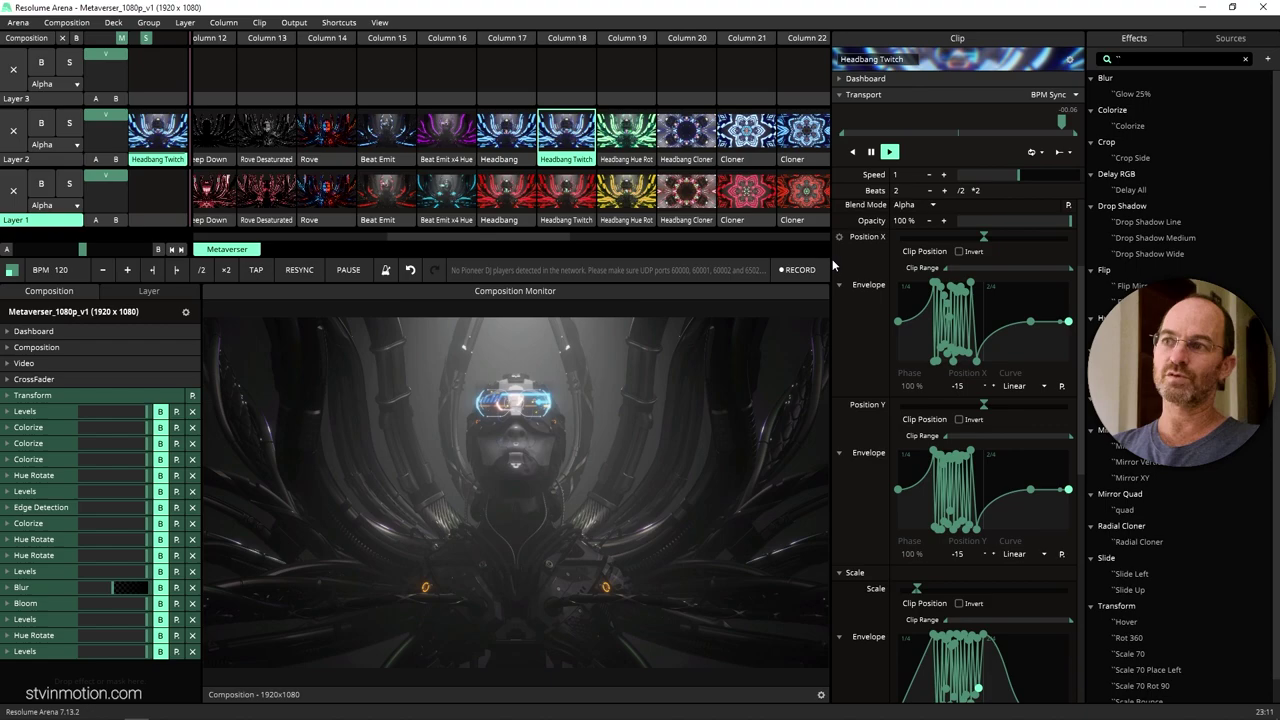
left_click_drag(830, 260, 617, 269)
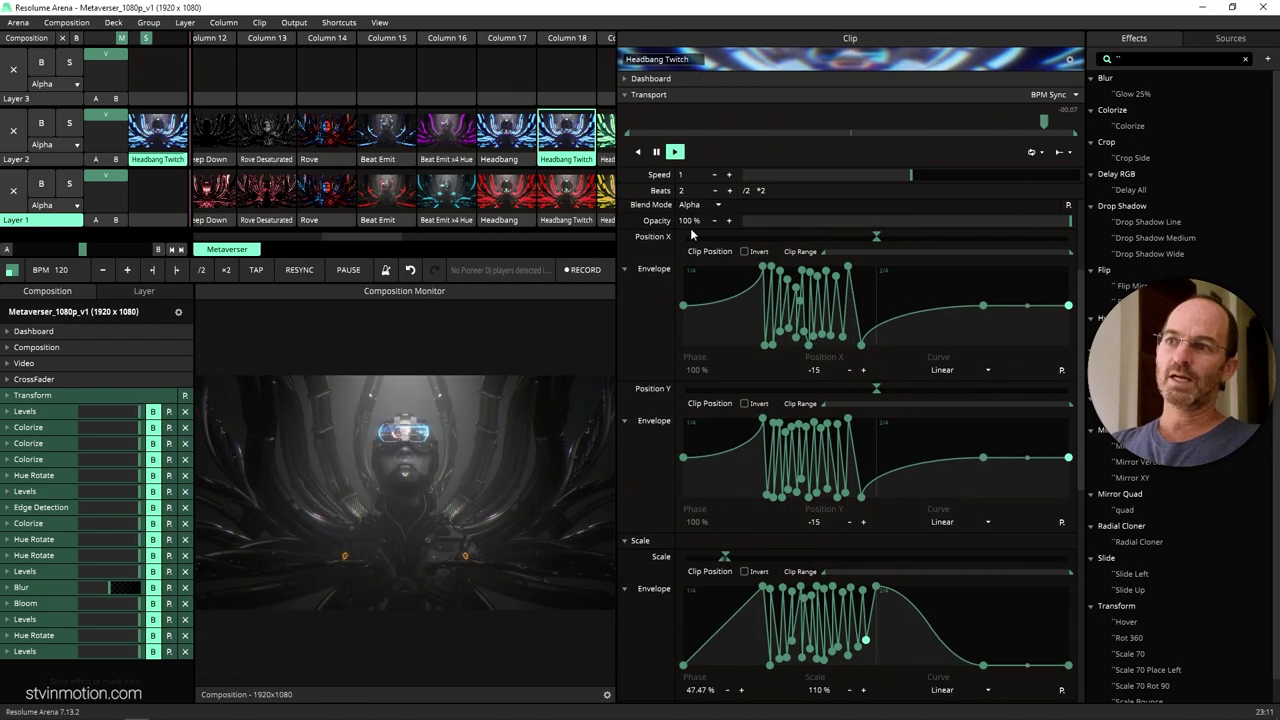
scroll(790, 378, "down", 2)
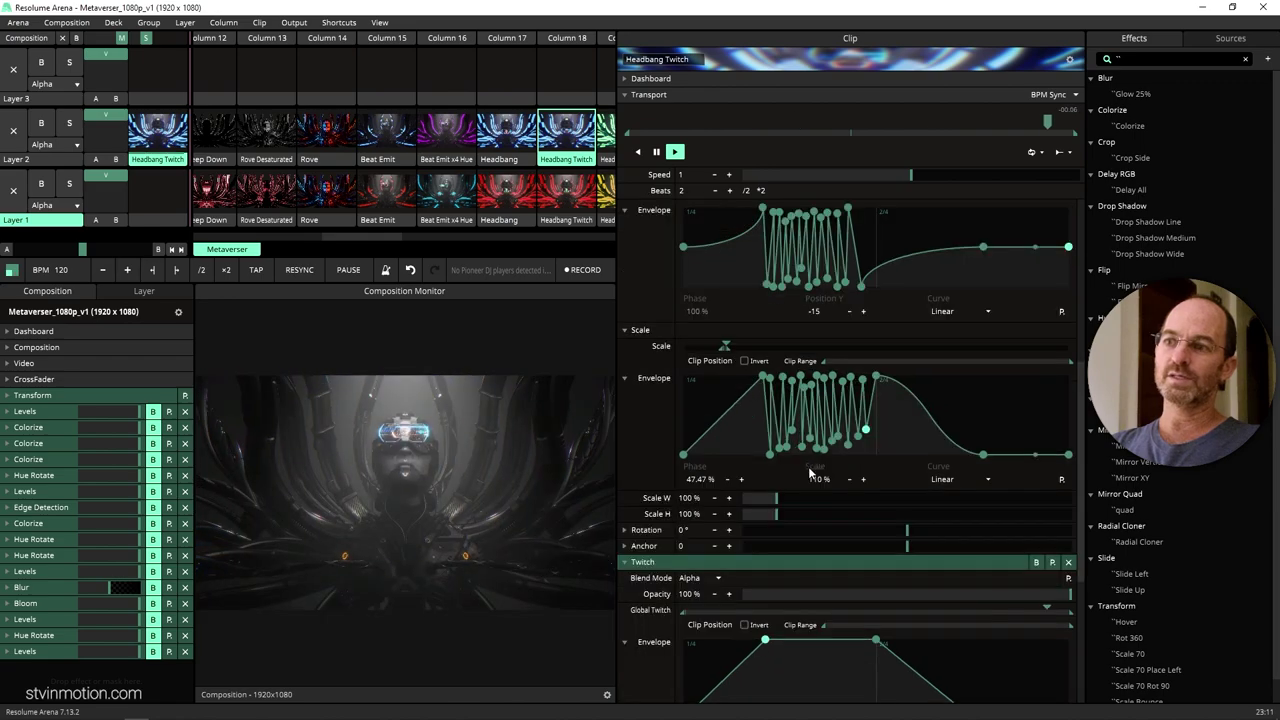
scroll(737, 318, "up", 1)
scroll(737, 318, "up", 3)
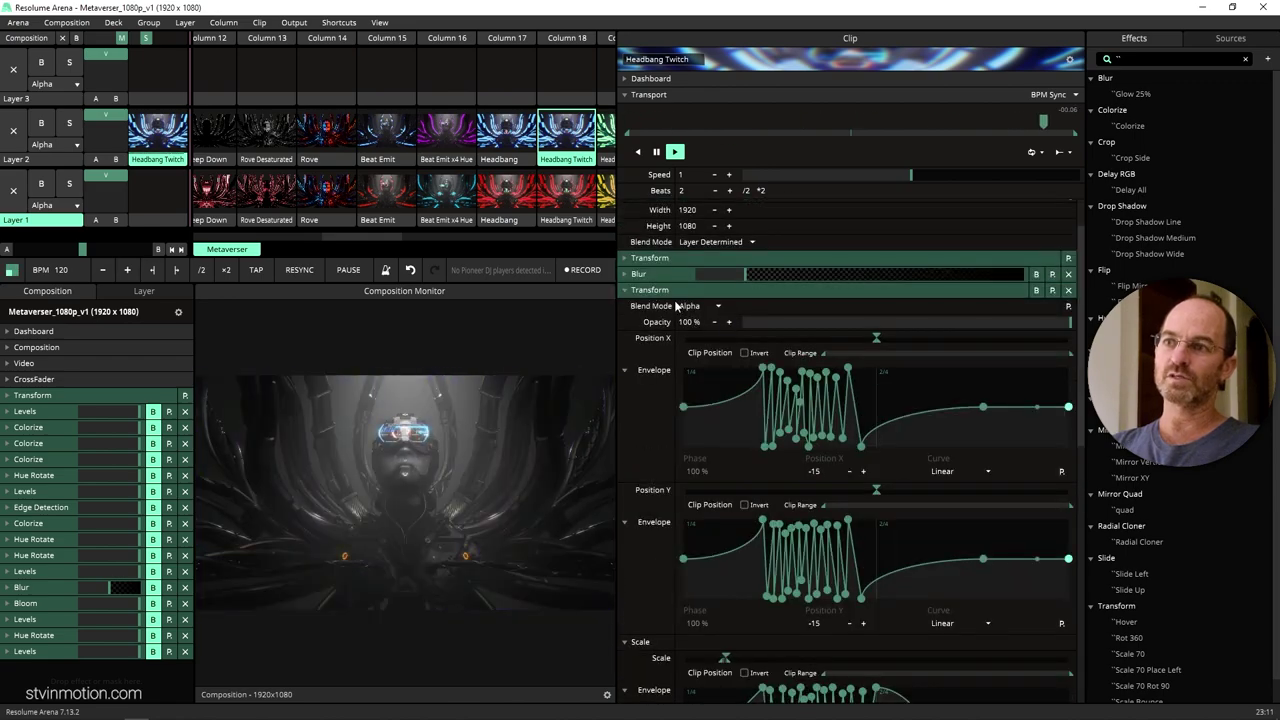
scroll(680, 328, "down", 2)
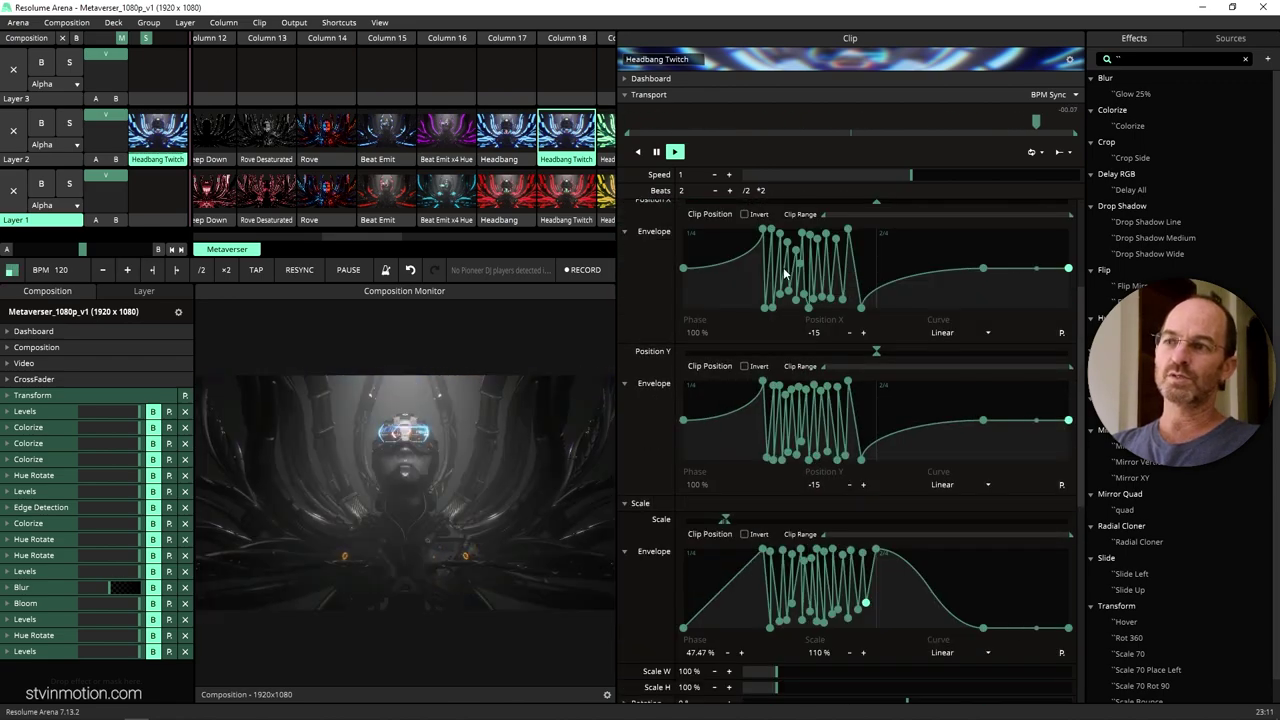
scroll(702, 299, "up", 1)
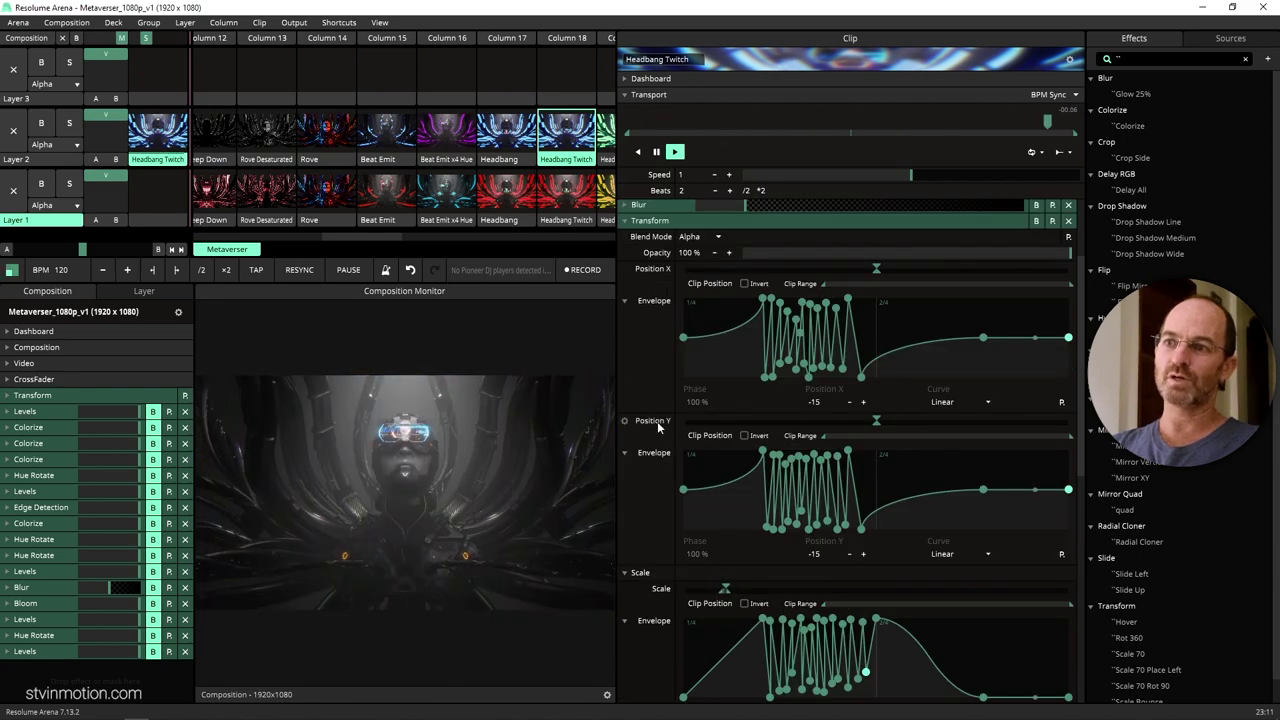
scroll(683, 511, "down", 1)
scroll(788, 620, "down", 2)
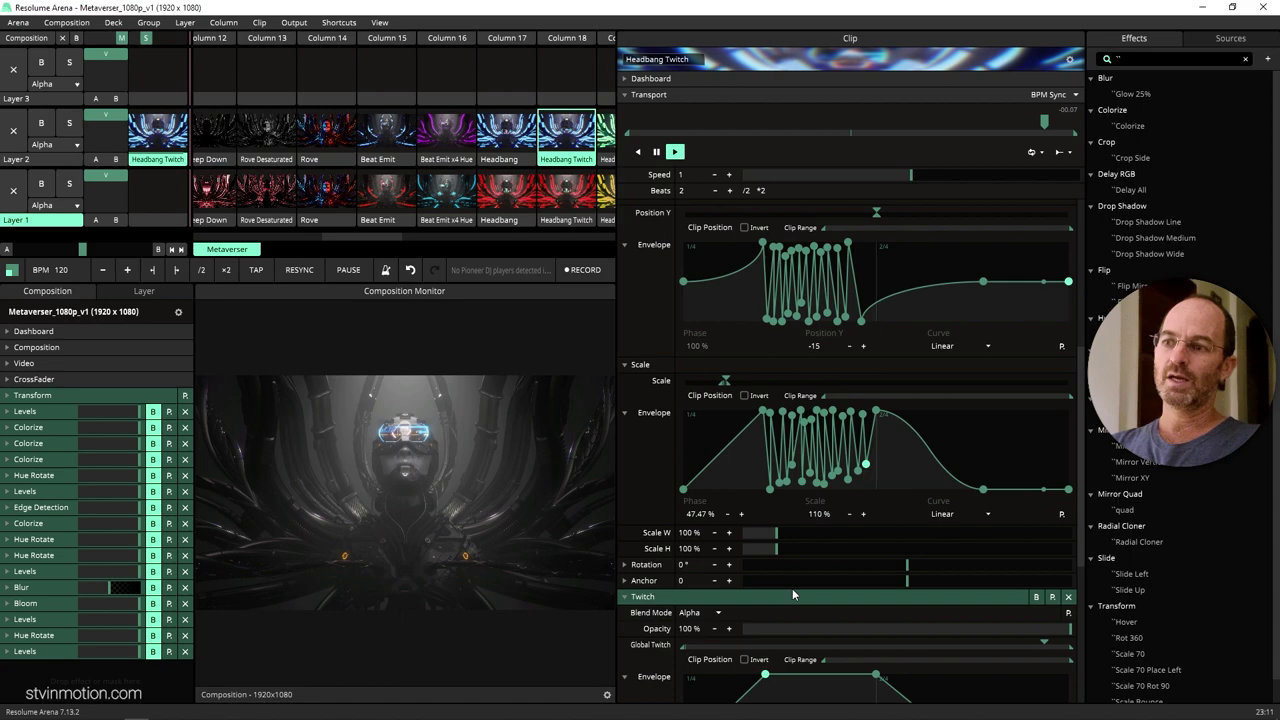
scroll(794, 612, "down", 4)
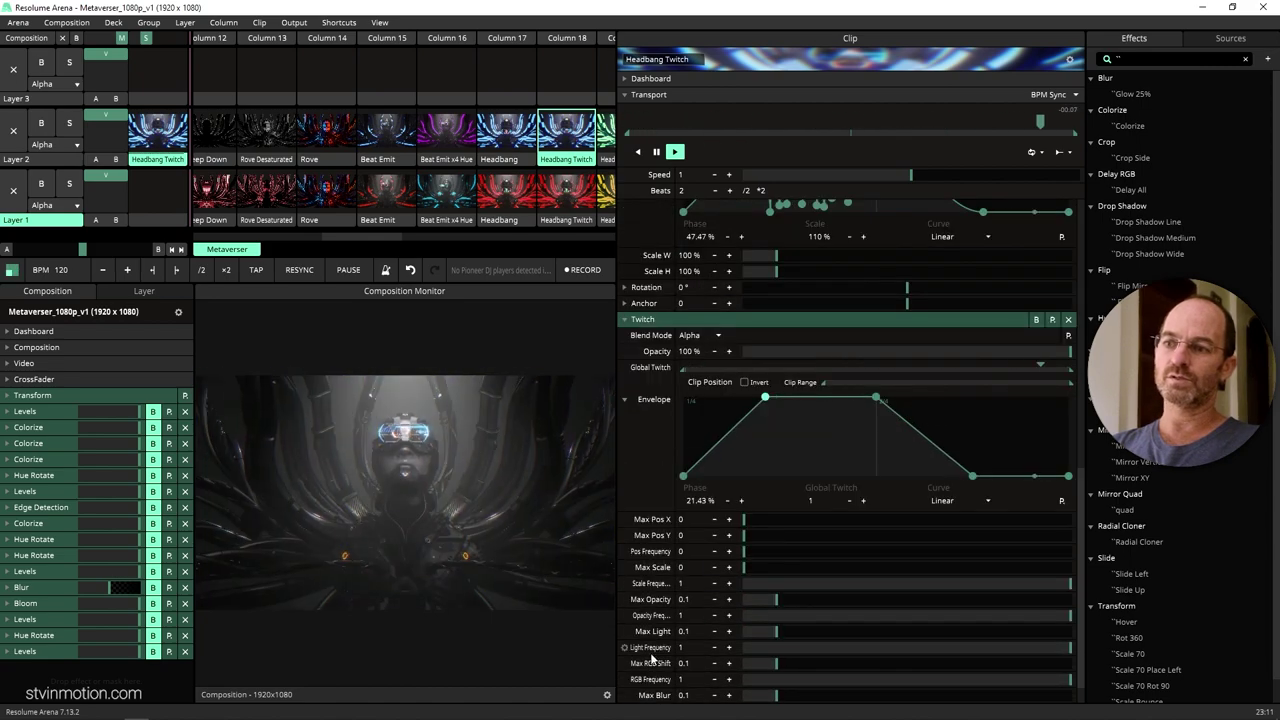
scroll(669, 668, "down", 1)
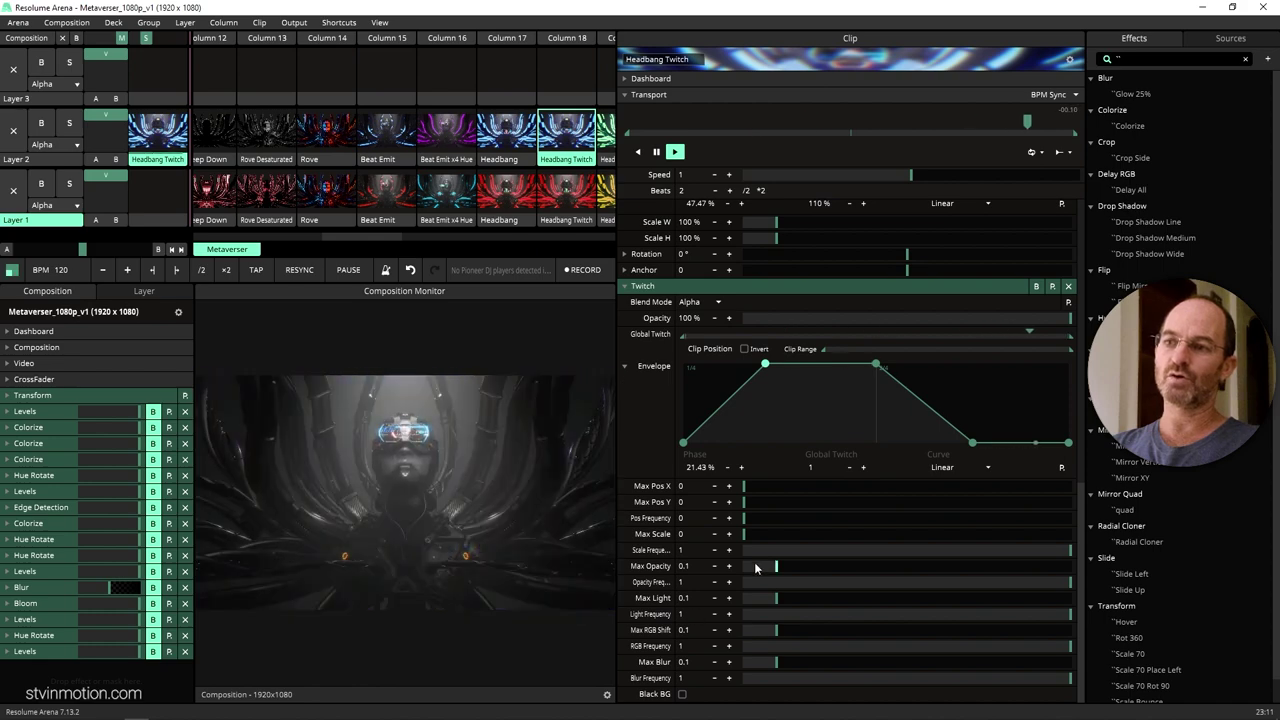
scroll(803, 553, "up", 3)
scroll(930, 390, "up", 6)
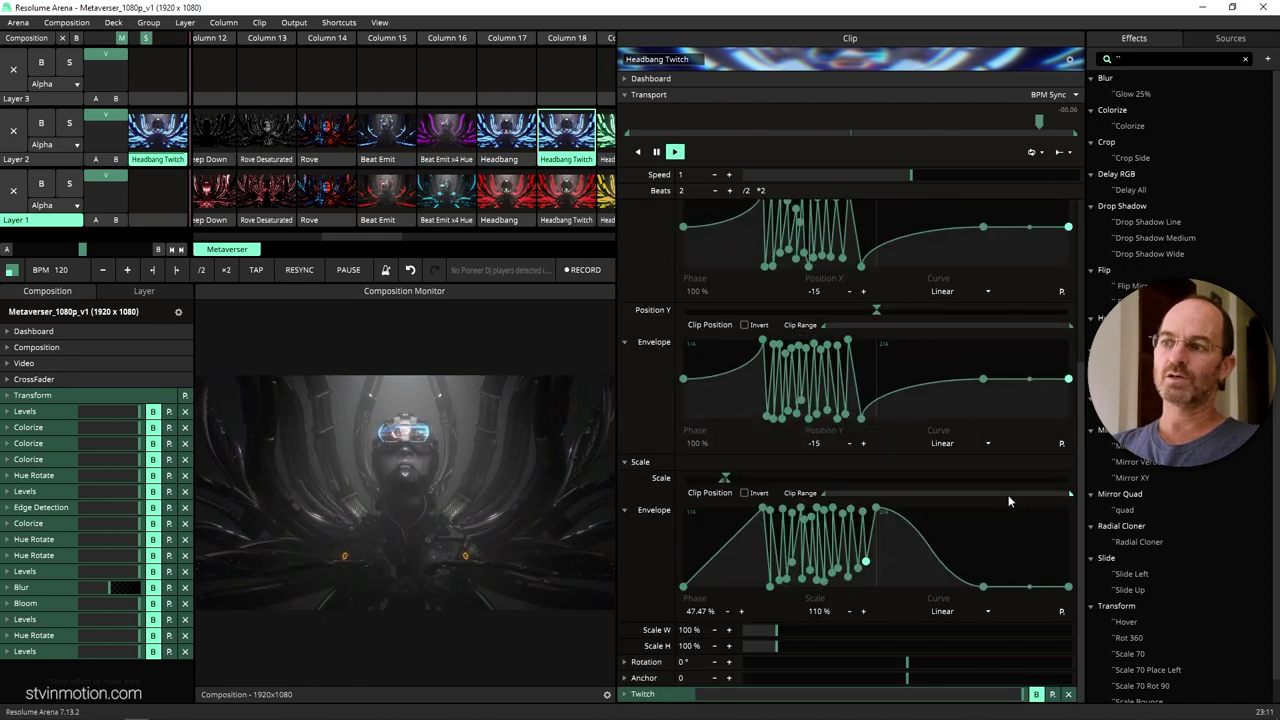
Pause Headbang Twitch and scrub from its start to the frame where the blue cables light up.
left_click(656, 152)
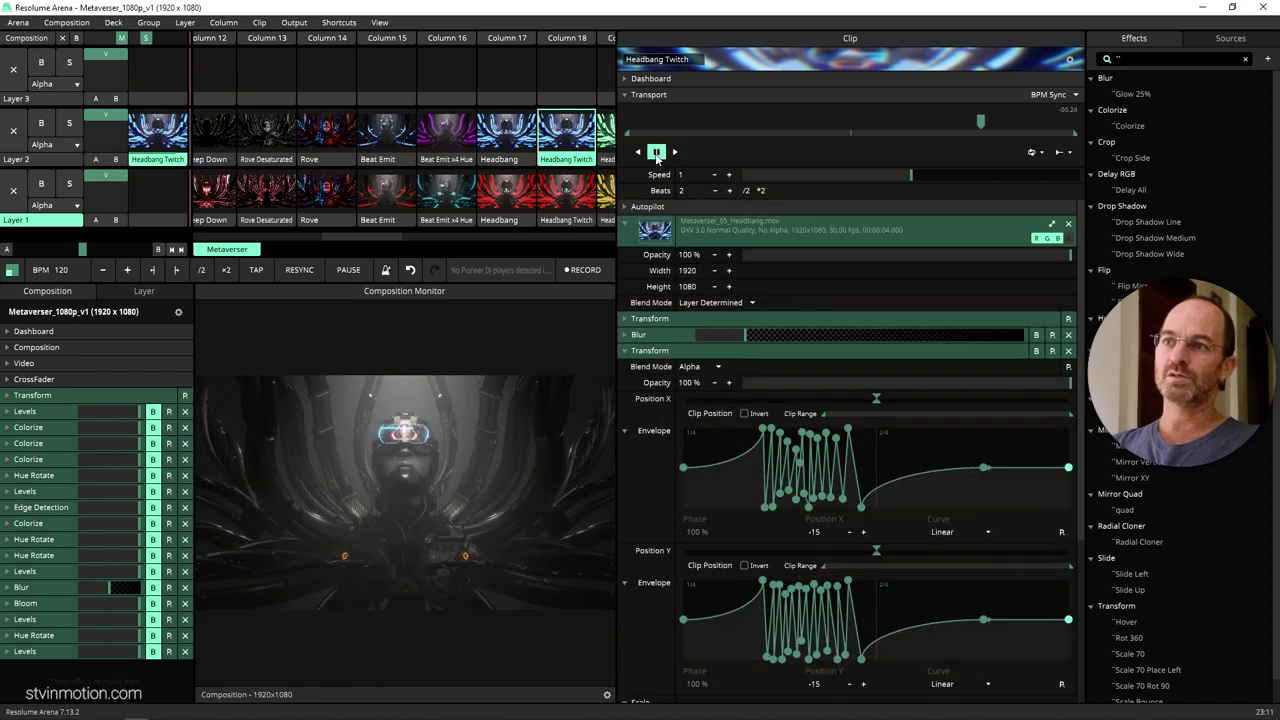
left_click_drag(981, 122, 631, 157)
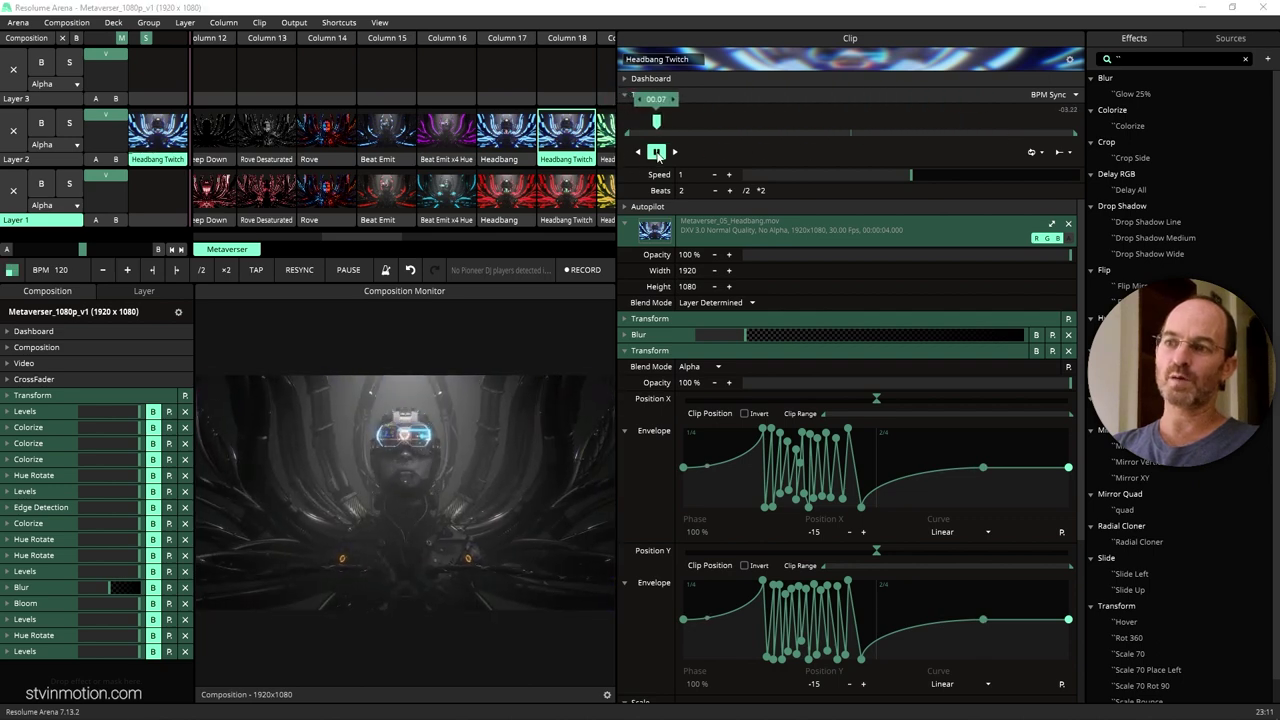
left_click_drag(684, 155, 865, 252)
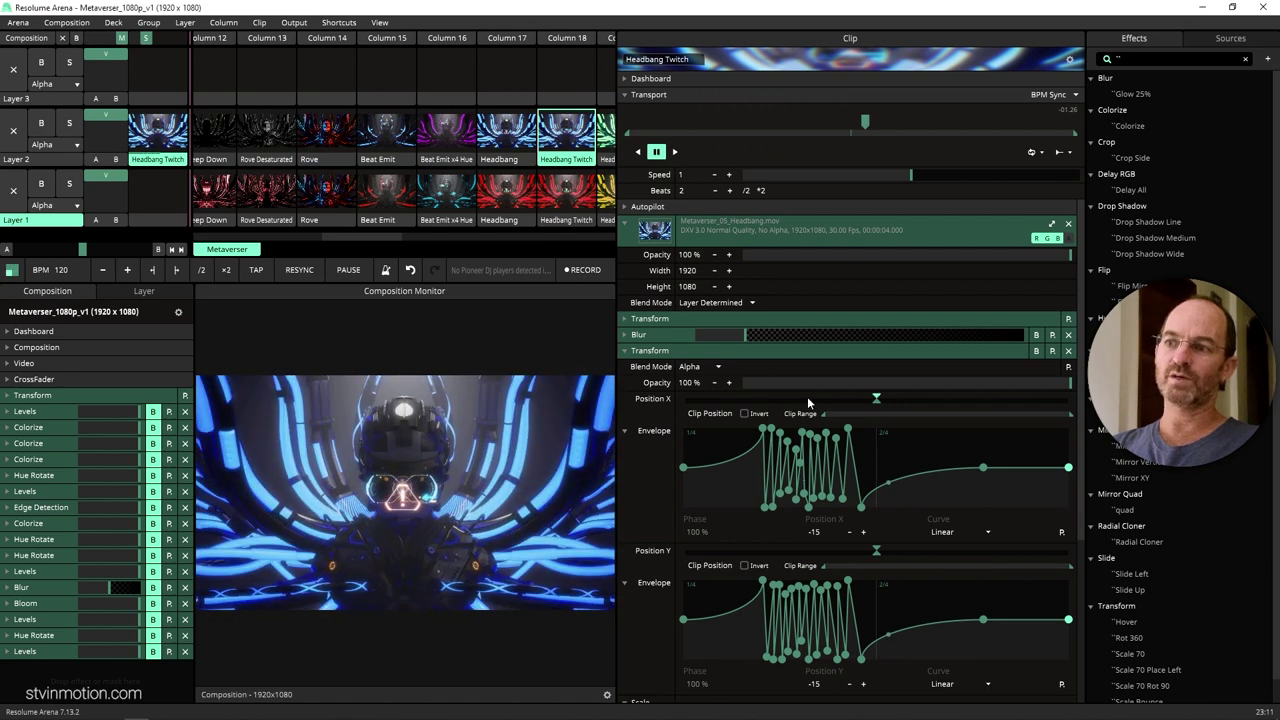
scroll(807, 396, "down", 2)
scroll(845, 578, "down", 2)
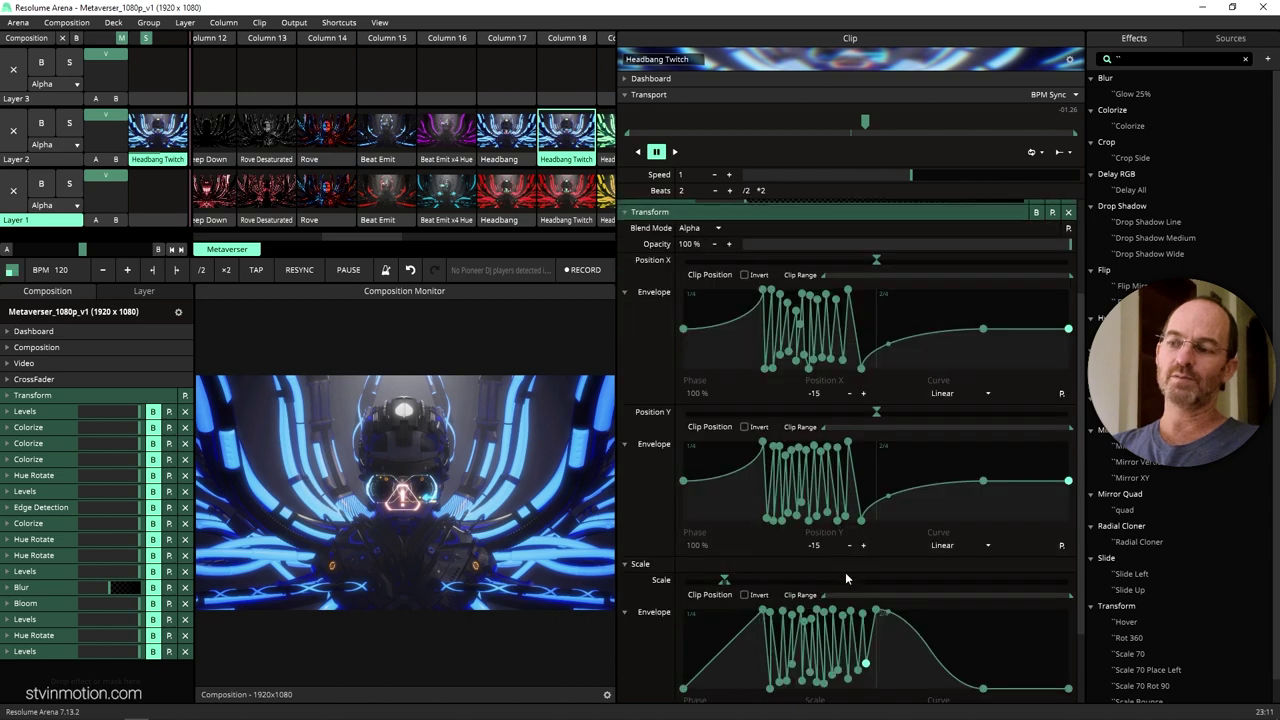
left_click(1061, 548)
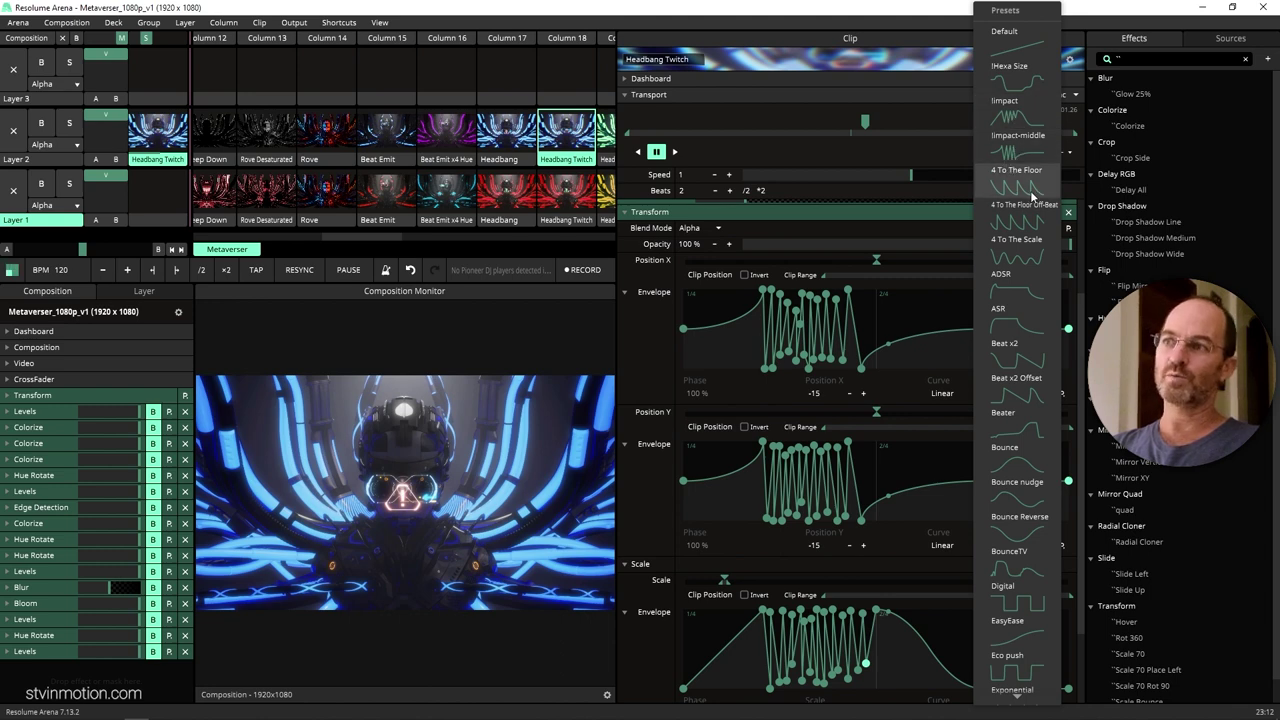
left_click(762, 12)
scroll(870, 330, "down", 2)
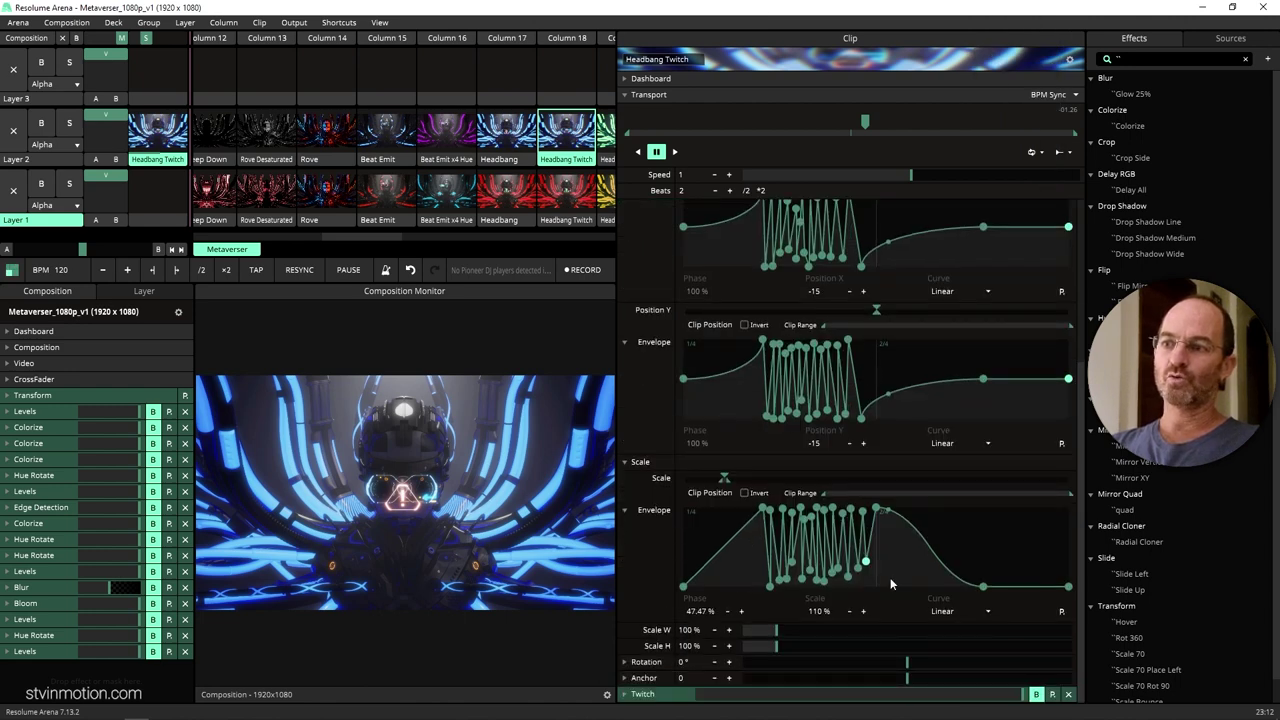
Expand the Twitch effect, reselect the Headbang Twitch clip, and resume its playback.
left_click(697, 695)
scroll(840, 592, "down", 7)
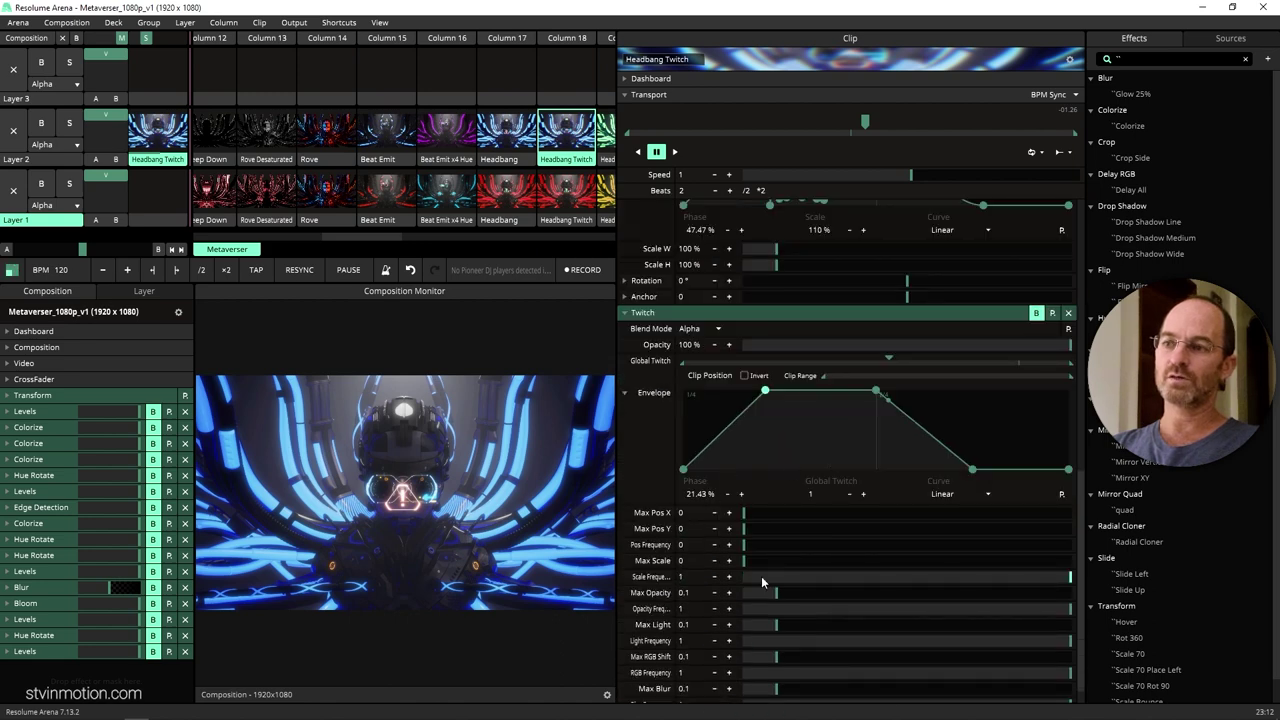
left_click(585, 124)
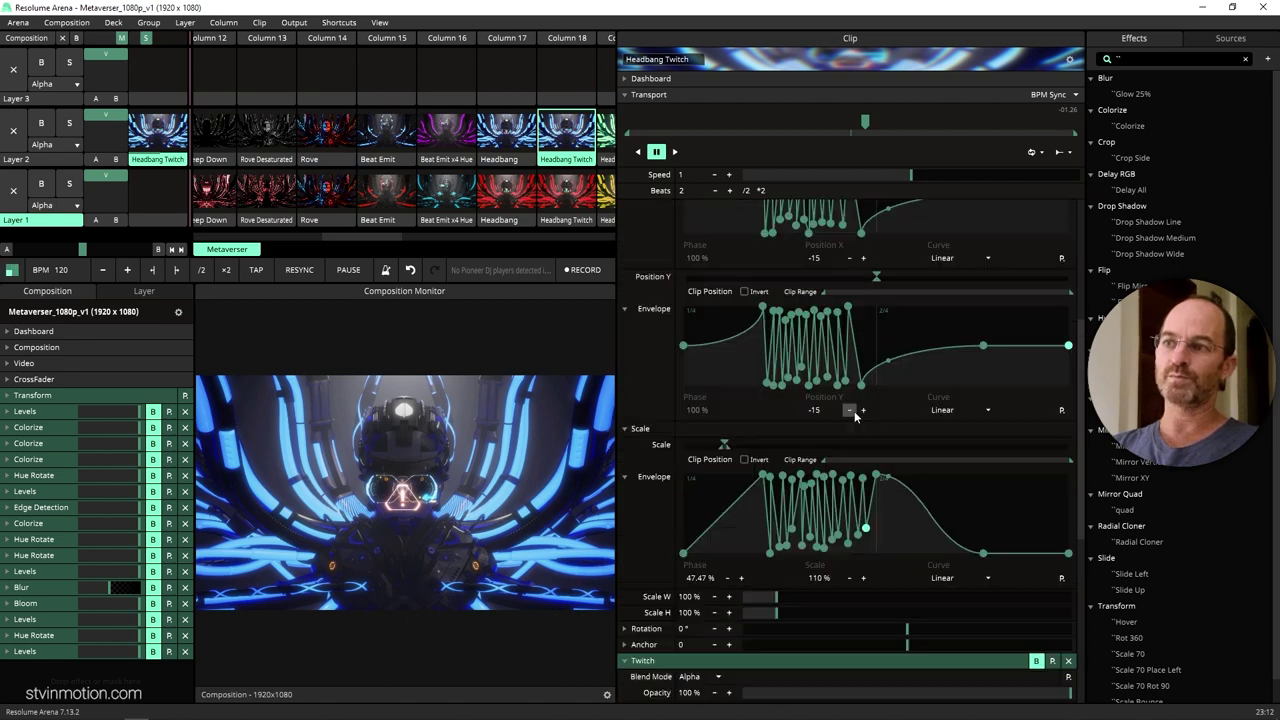
left_click(675, 152)
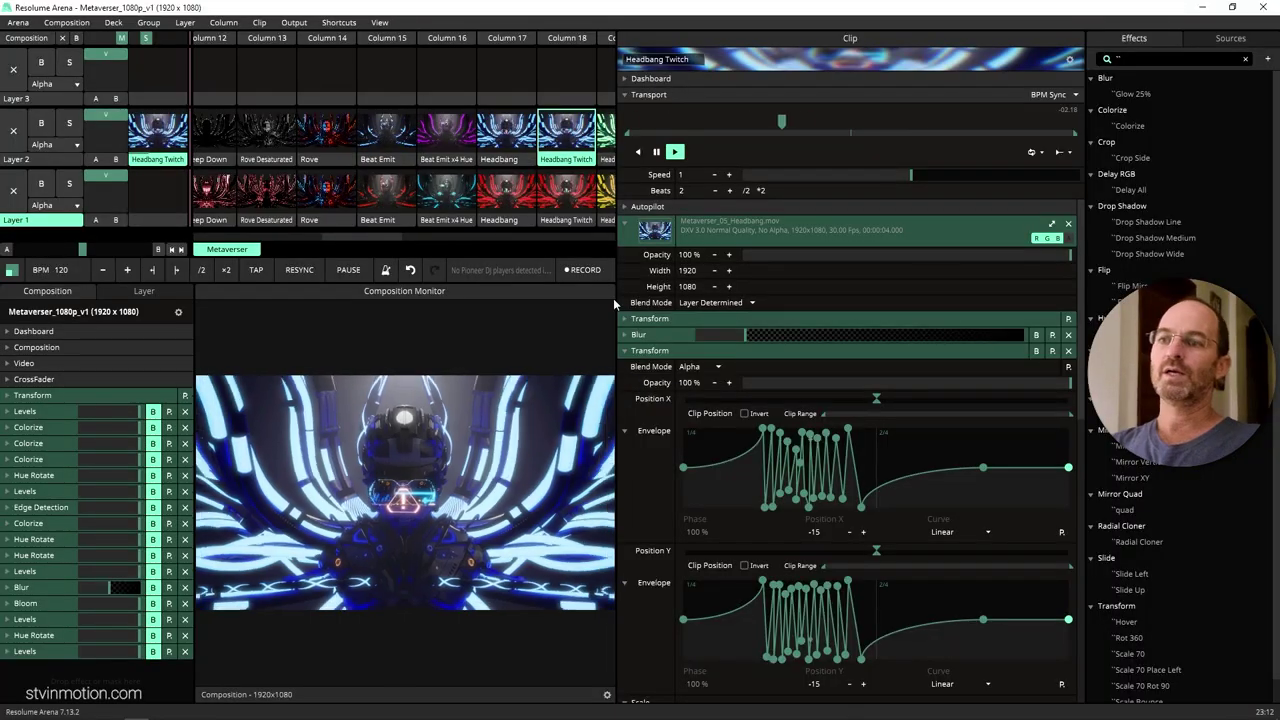
Drag the divider right so the Composition Monitor shows the playing Headbang Twitch clip larger.
left_click_drag(615, 311, 757, 313)
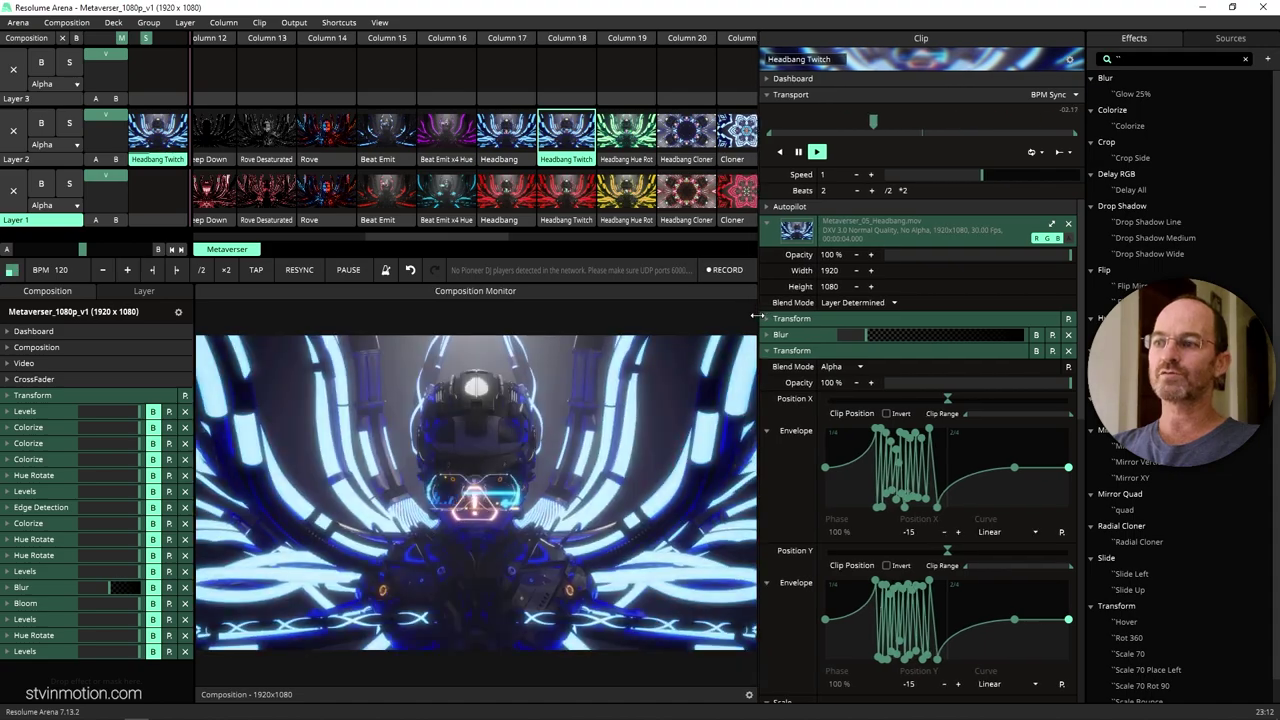